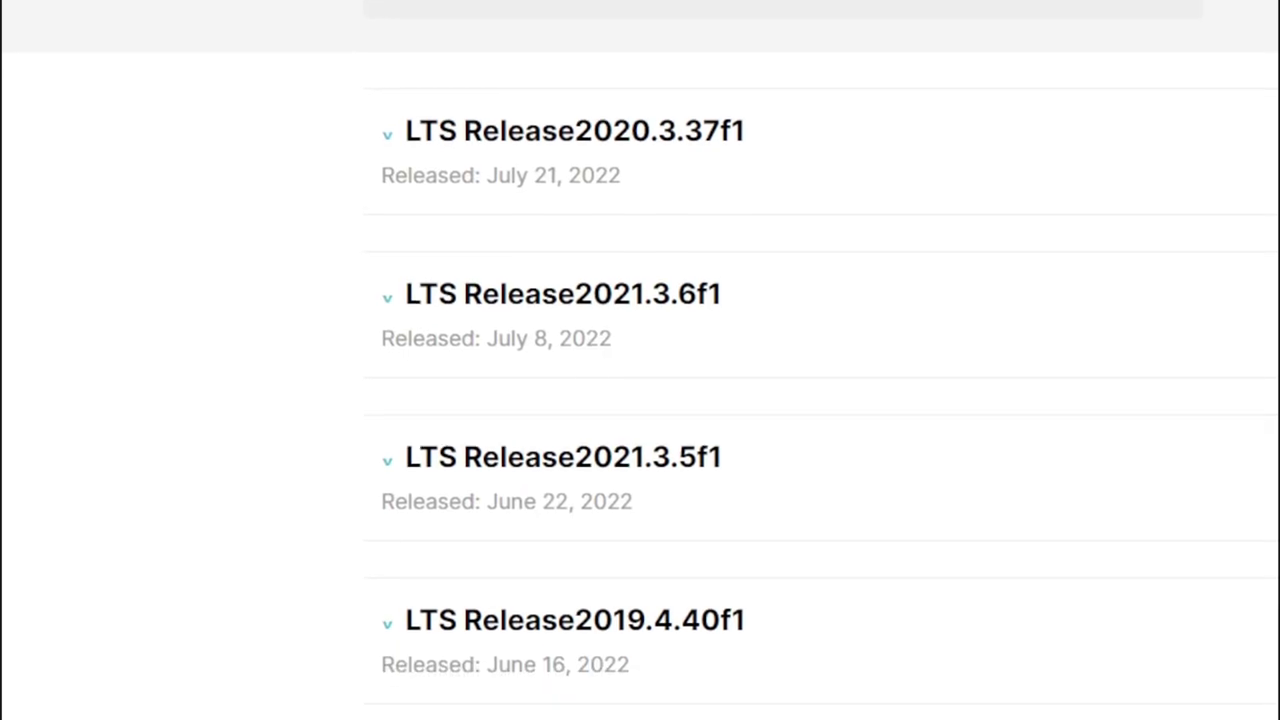
# Step: Start a new 3D project on editor 2021.3.24f1 from the Unity Hub project list
pyautogui.scroll(-5, 640, 380)
pyautogui.scroll(-7, 820, 380)
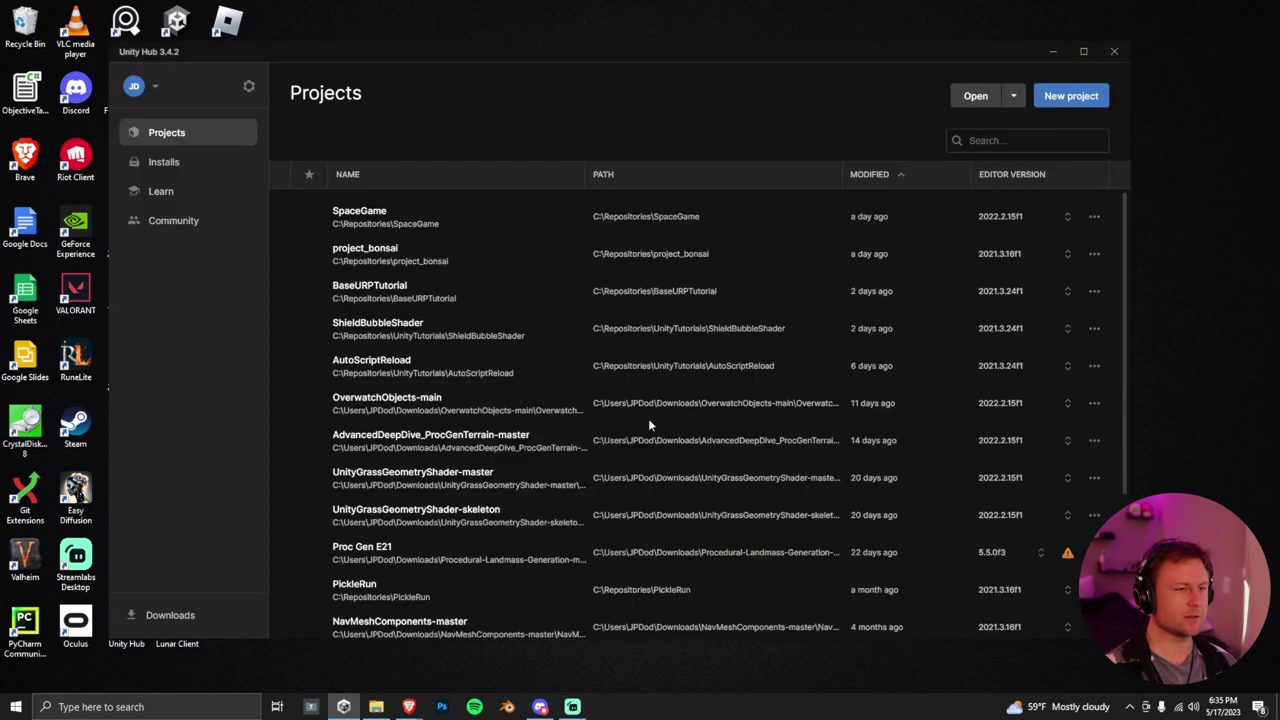
pyautogui.click(1071, 95)
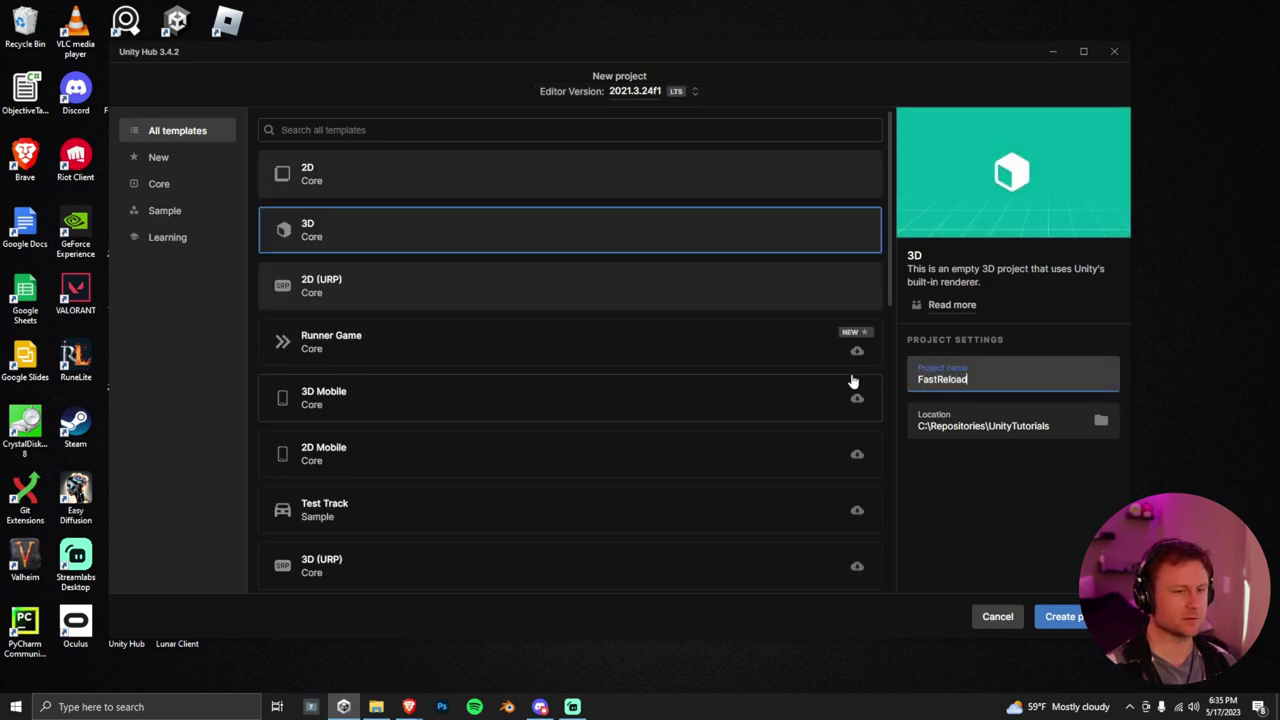
# Step: Name the project FastReload and switch the editor workspace to the 2 by 3 layout
pyautogui.write('FastReload')
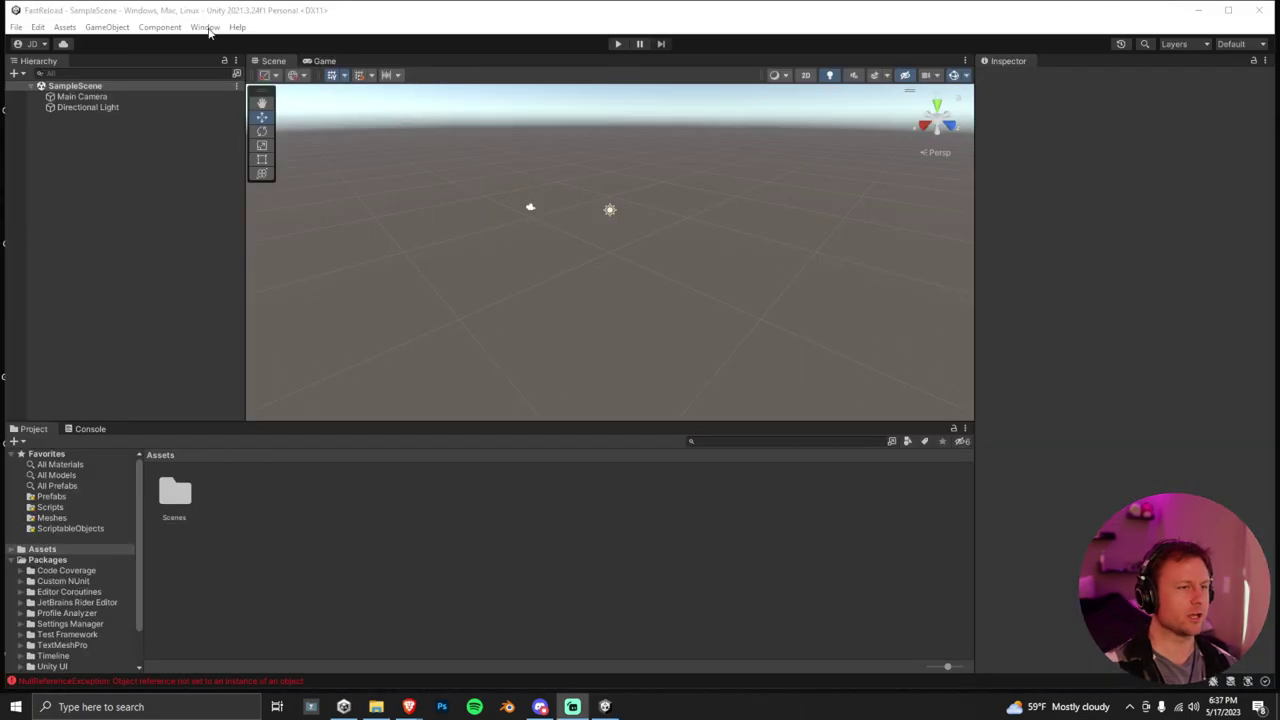
pyautogui.click(205, 27)
pyautogui.moveTo(234, 104)
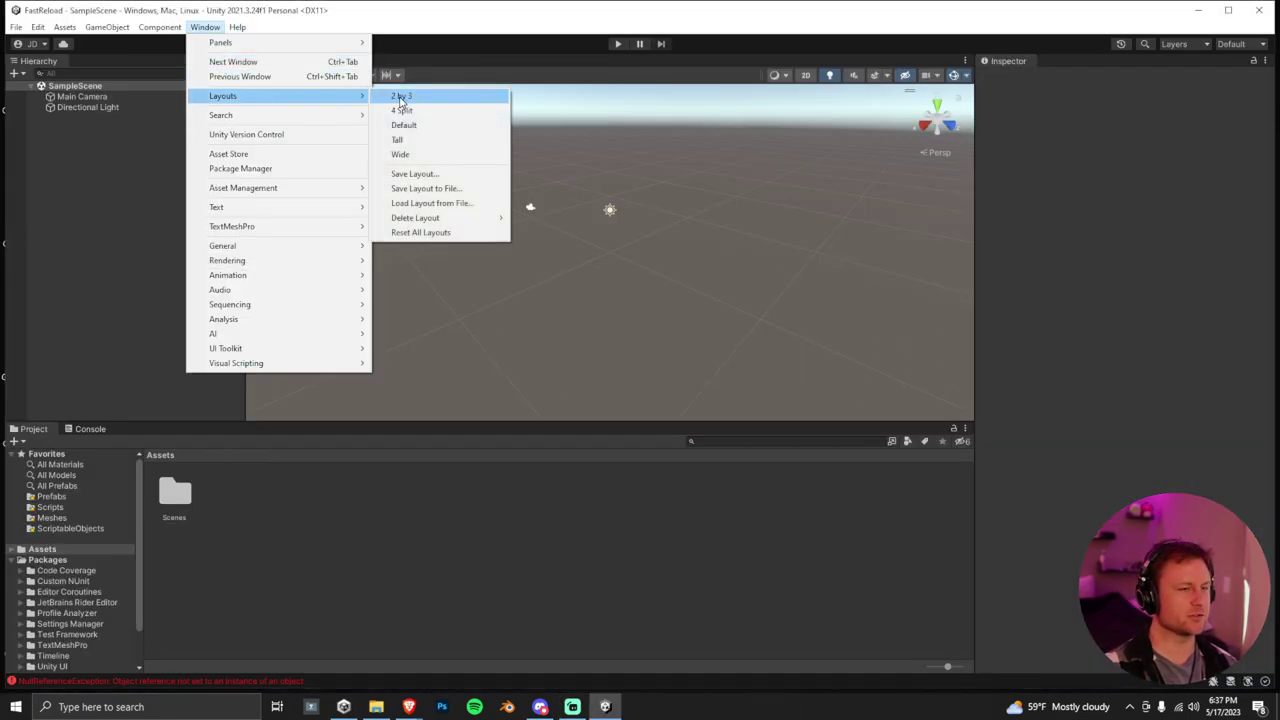
pyautogui.click(400, 96)
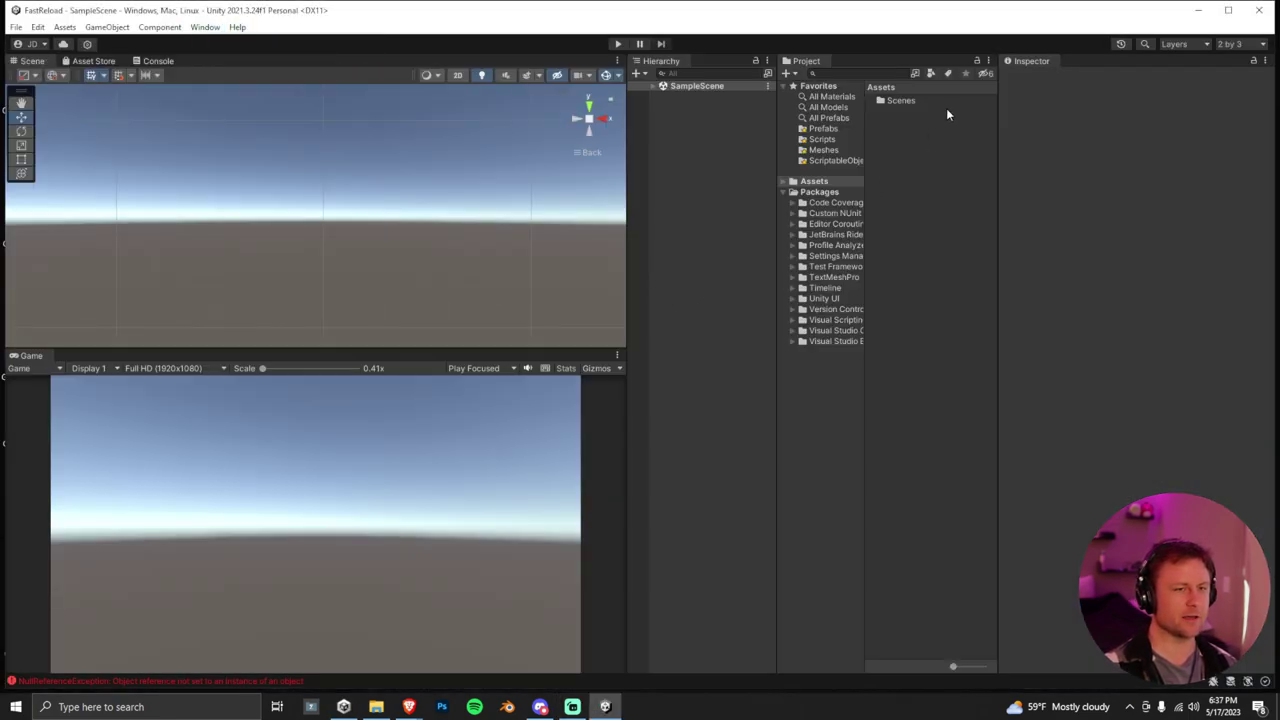
# Step: Show the Project panel's files as a one-column tree
pyautogui.click(987, 63)
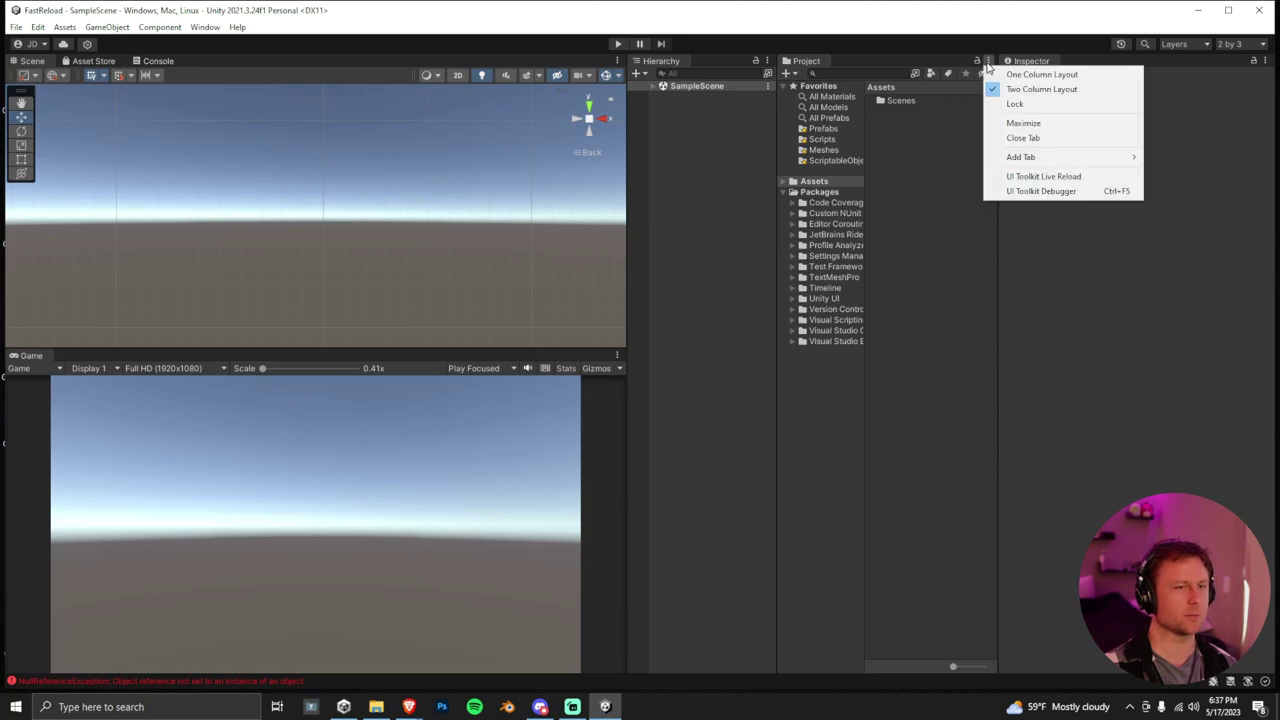
pyautogui.click(1030, 74)
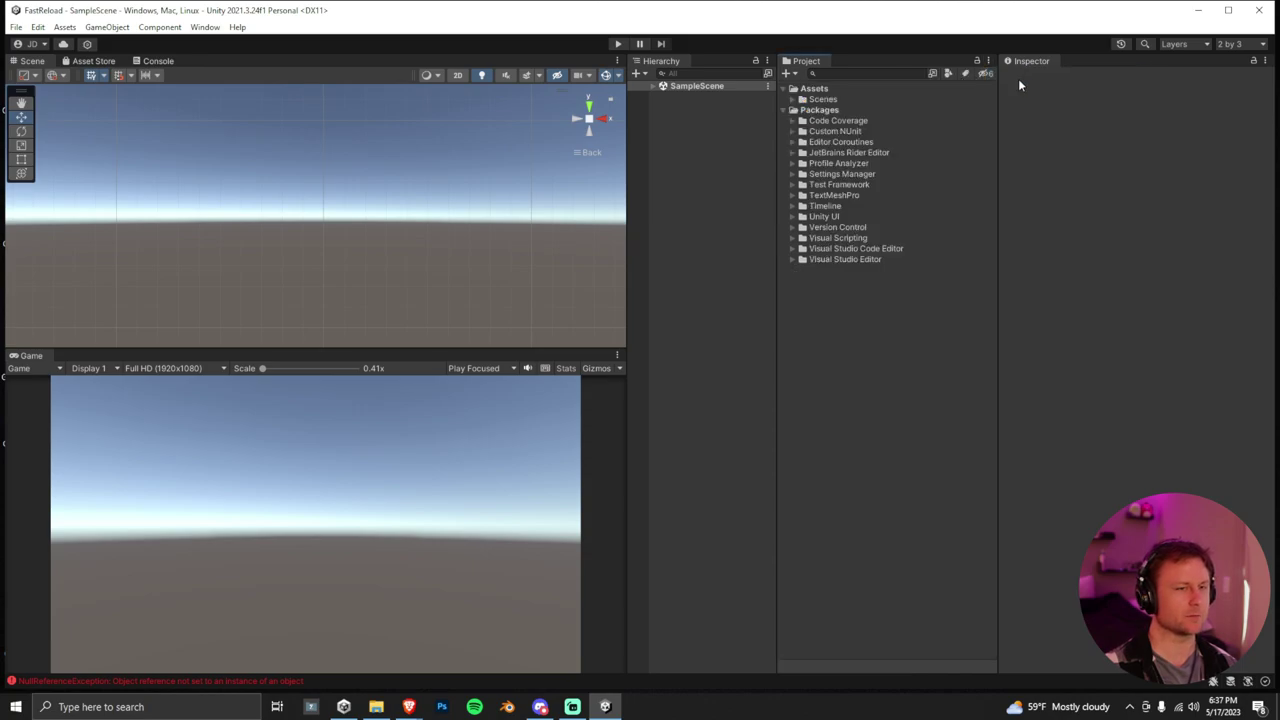
pyautogui.click(410, 707)
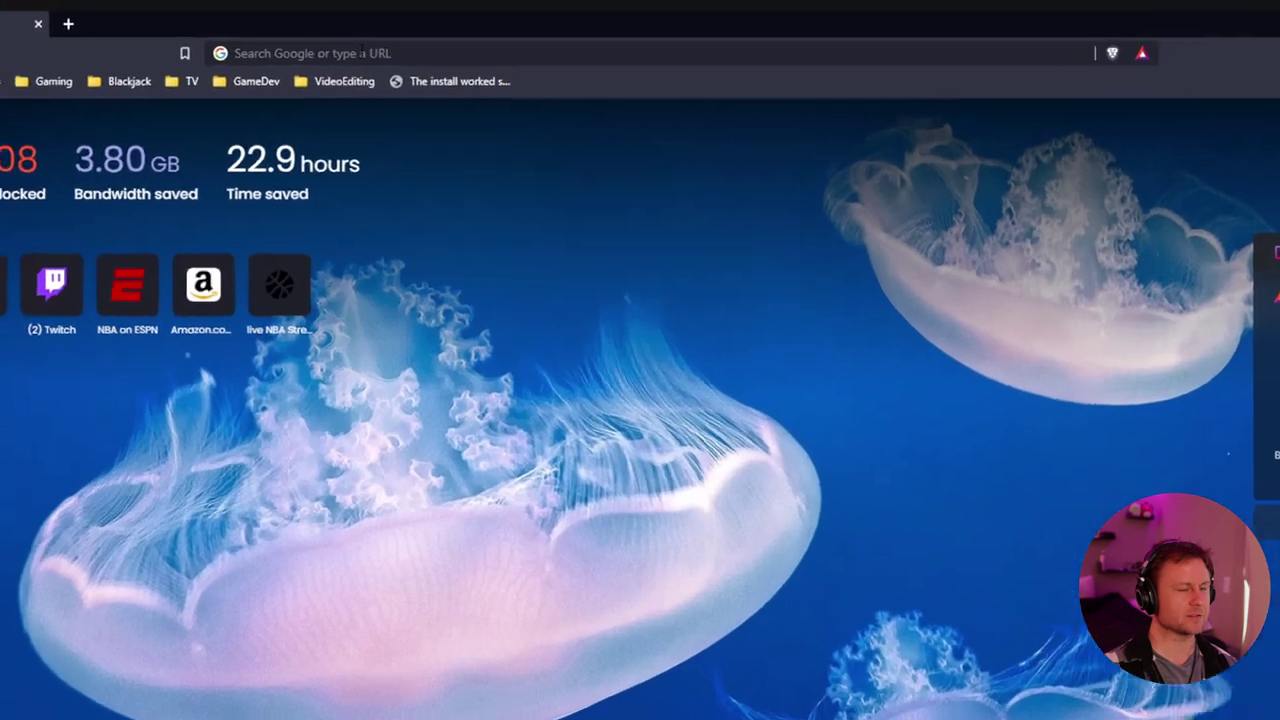
# Step: Load the Unity Asset Store website in the browser
pyautogui.click(426, 29)
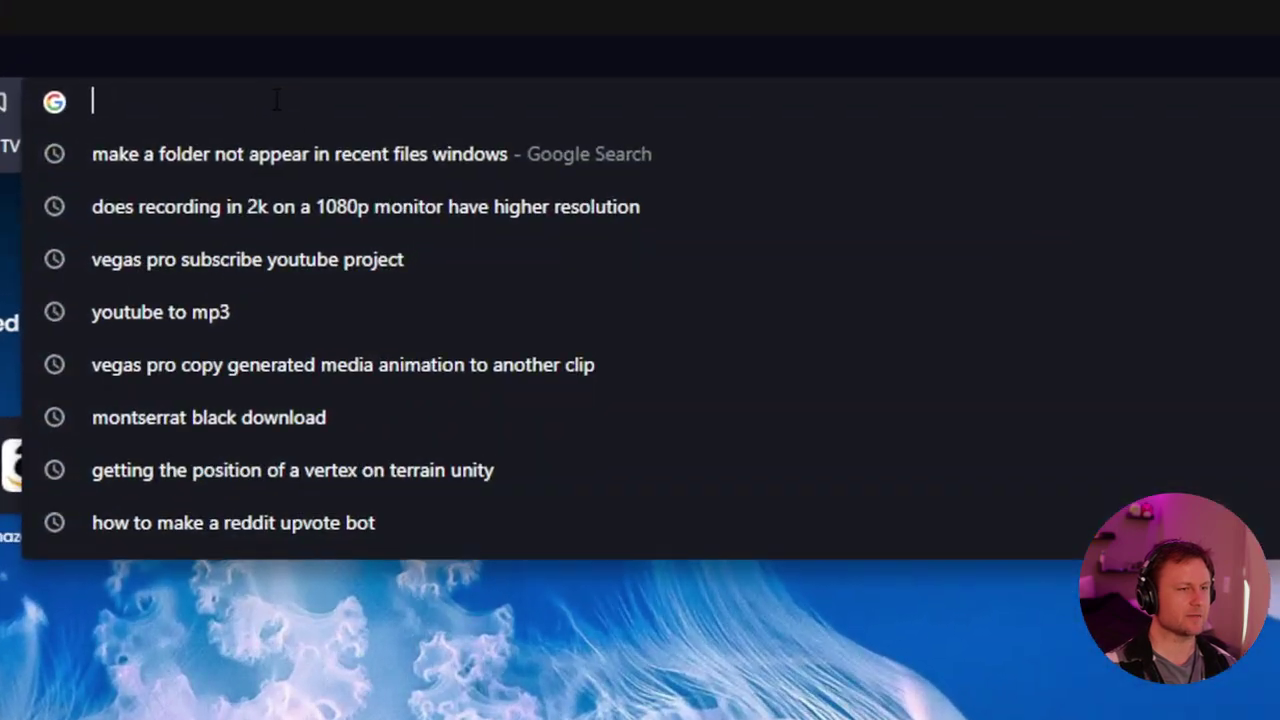
pyautogui.write('unity asset')
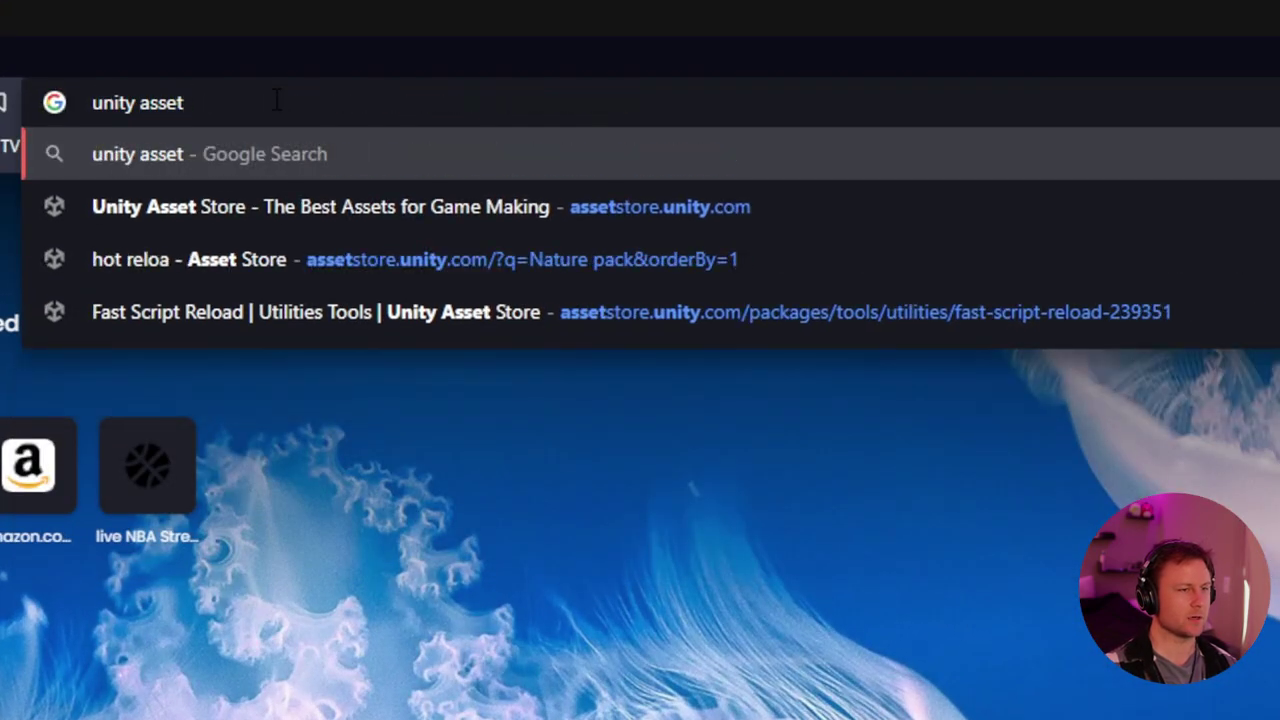
pyautogui.press('Down')
pyautogui.press('Return')
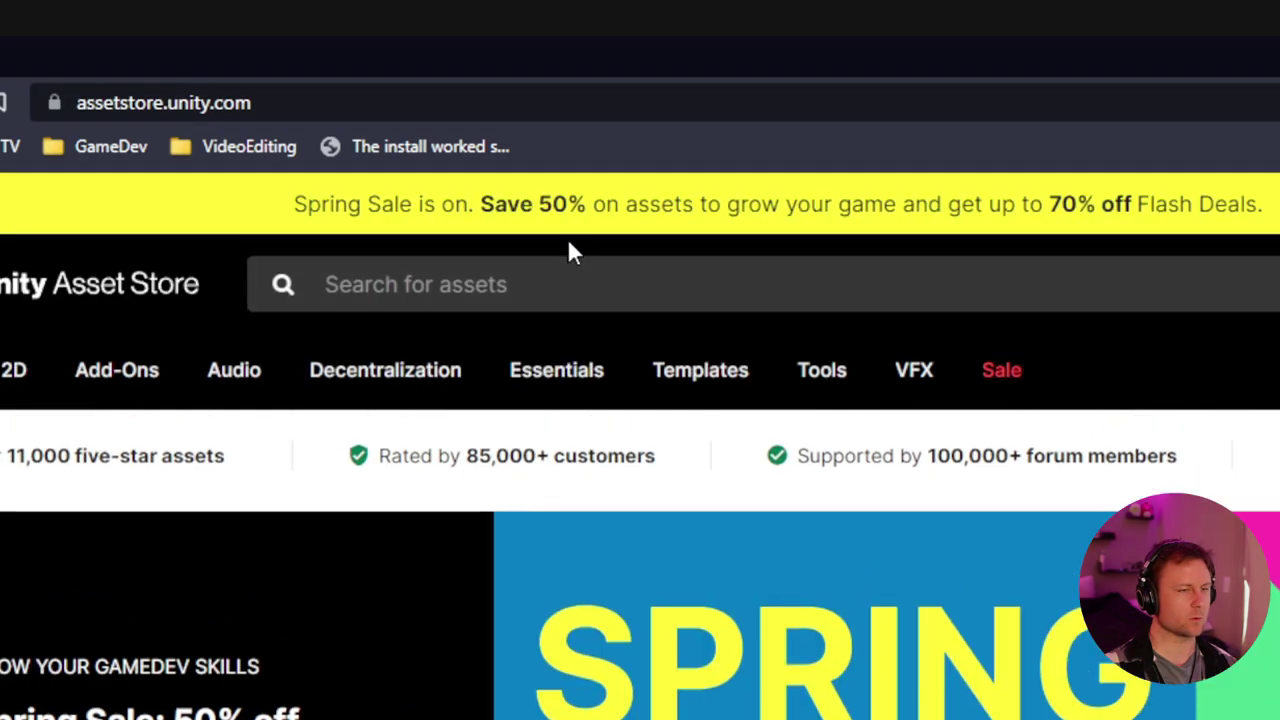
# Step: Find Fast Script Reload by searching 'fast reload', add it to My Assets, and open it in Unity
pyautogui.click(555, 282)
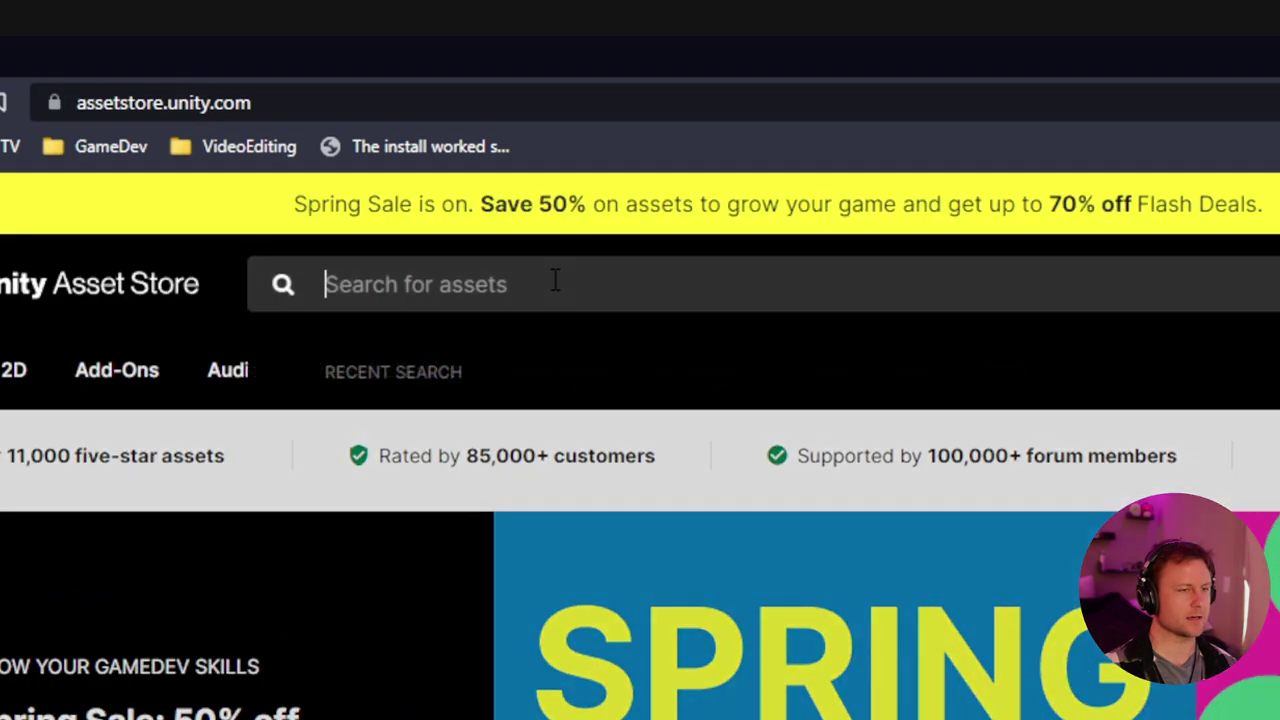
pyautogui.write('fast reload')
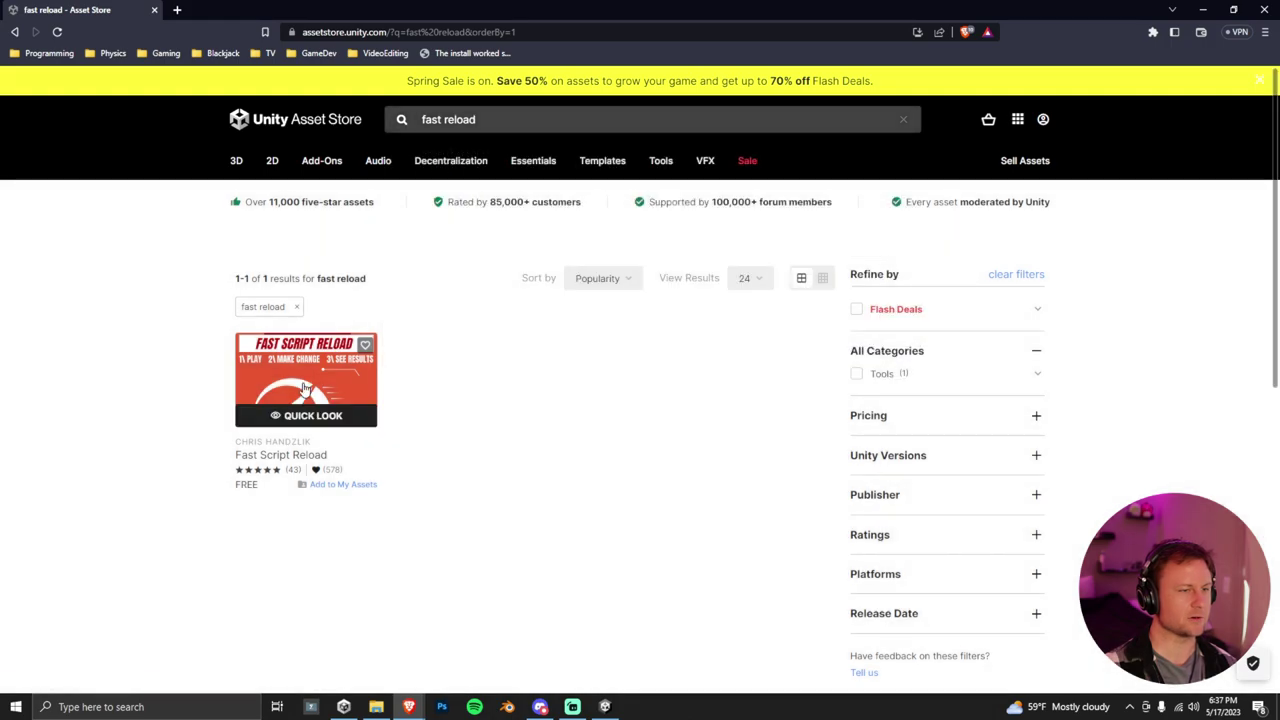
pyautogui.click(305, 390)
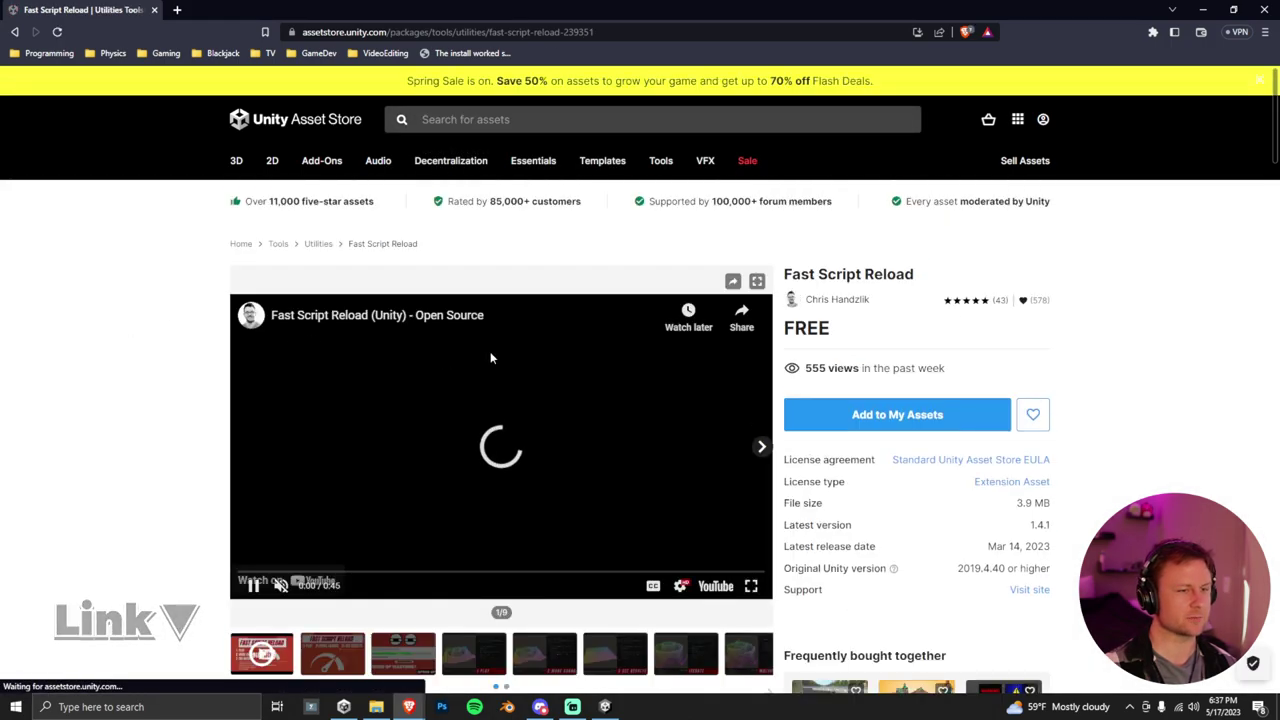
pyautogui.click(918, 418)
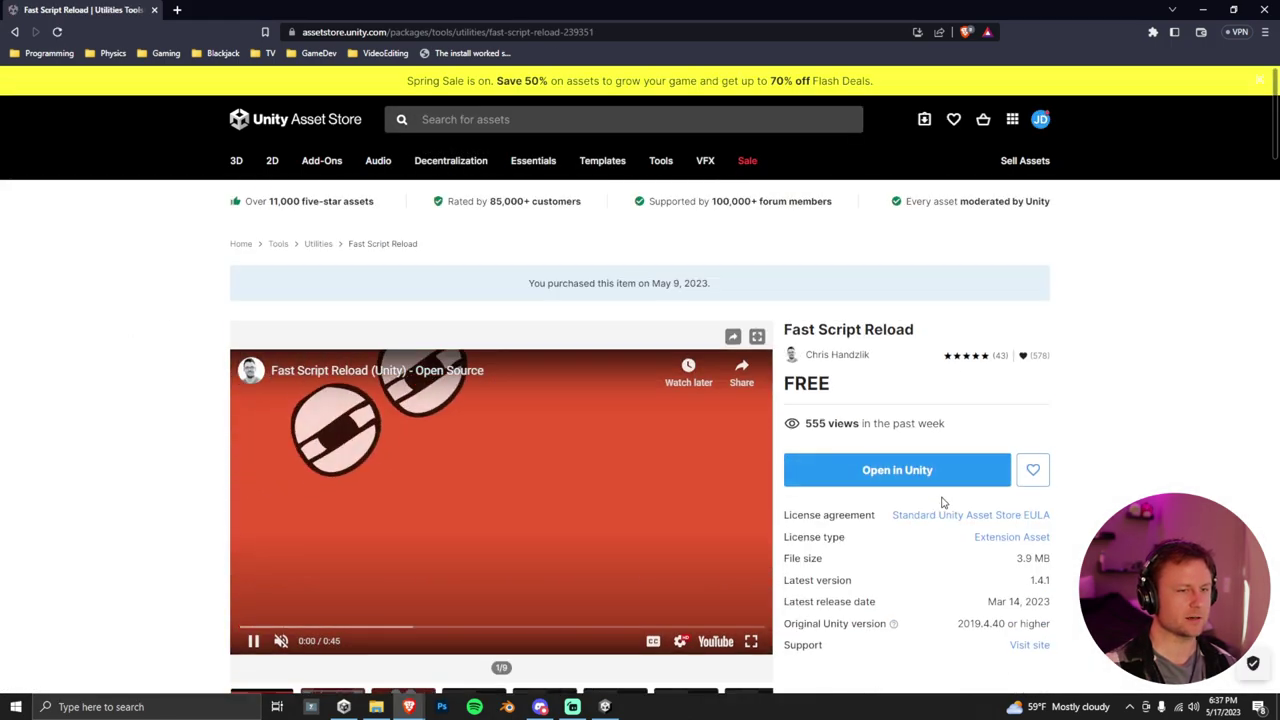
pyautogui.click(903, 470)
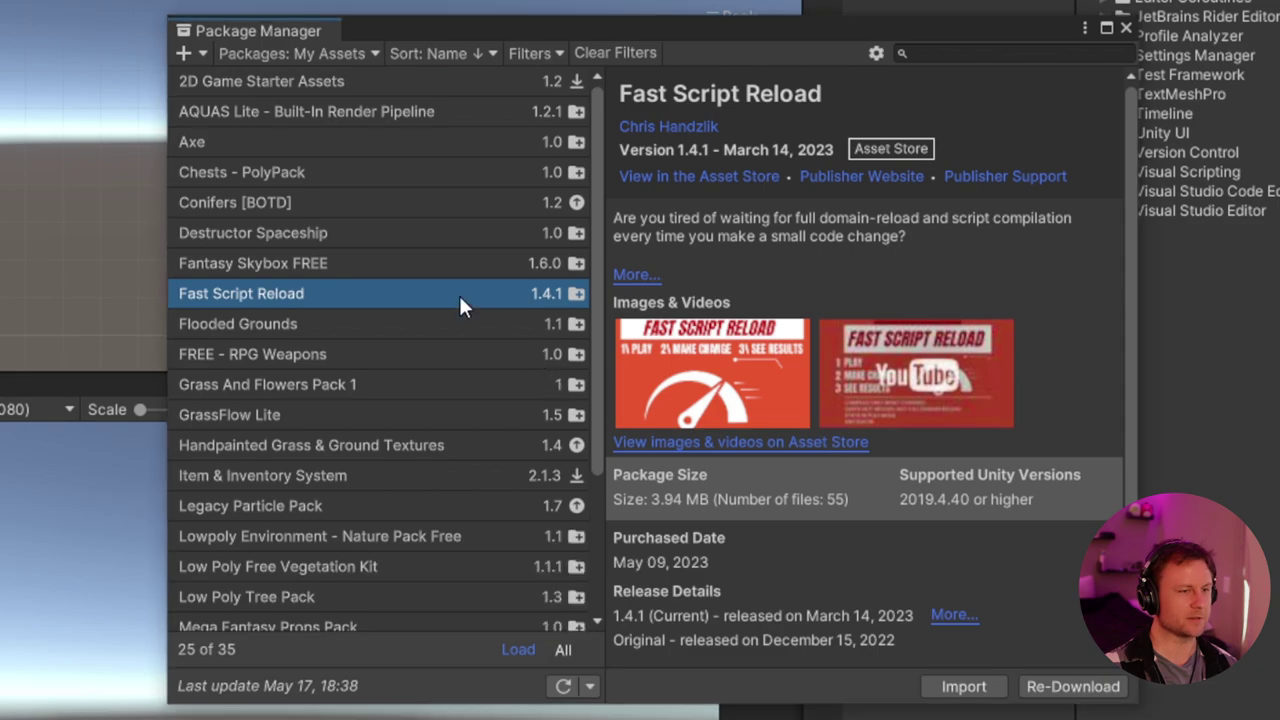
# Step: Import all Fast Script Reload package files into the FastReload project
pyautogui.click(963, 688)
pyautogui.click(738, 660)
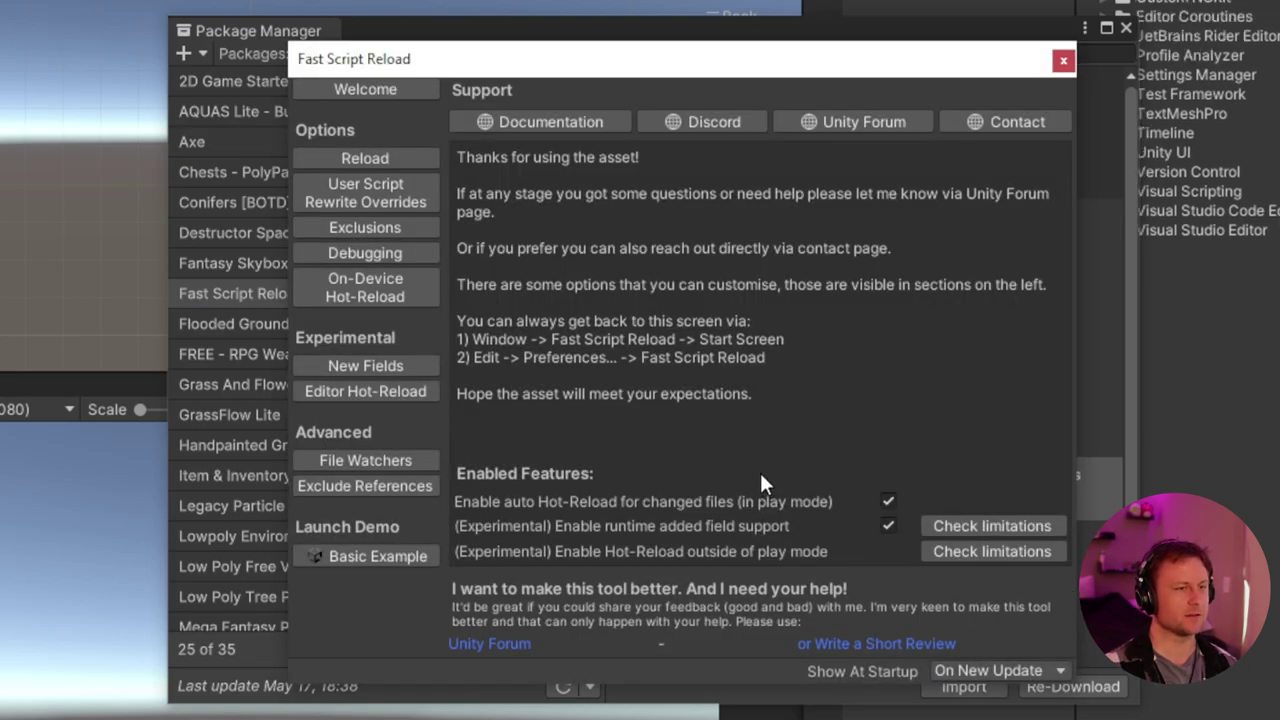
# Step: Enable Editor Hot-Reload outside play mode, accept the experimental warning, and close the window
pyautogui.click(384, 390)
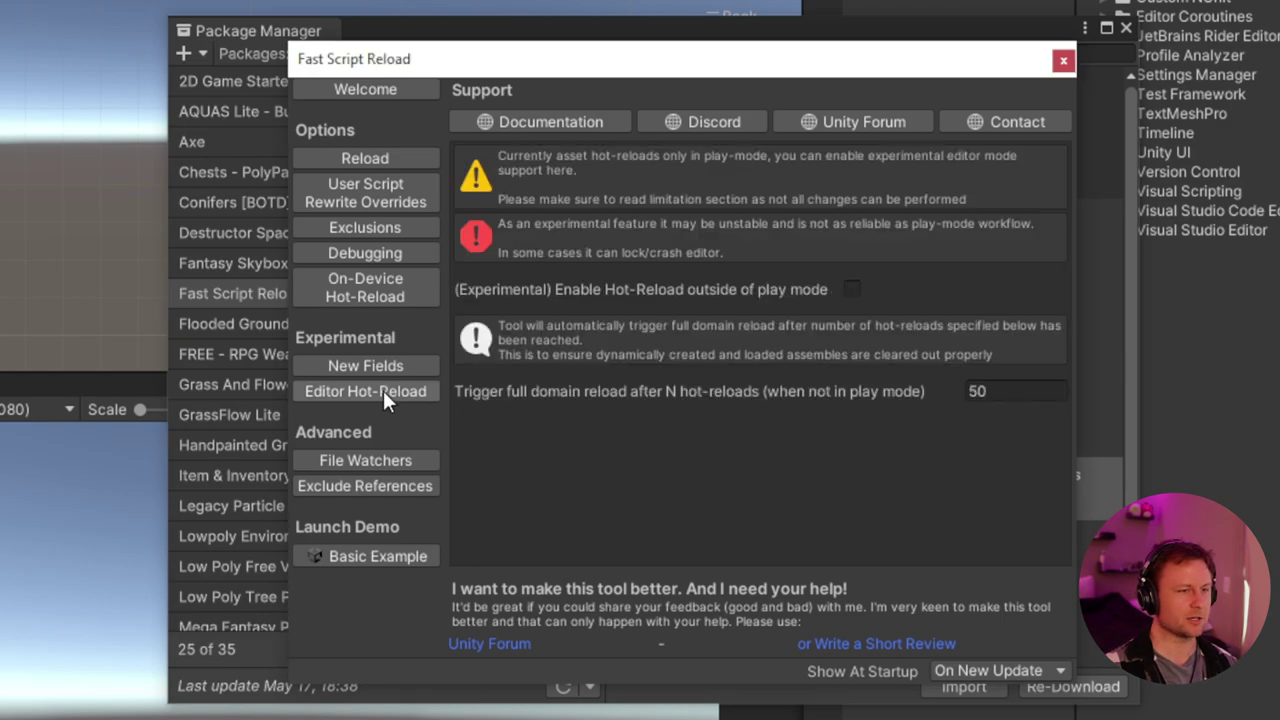
pyautogui.click(852, 290)
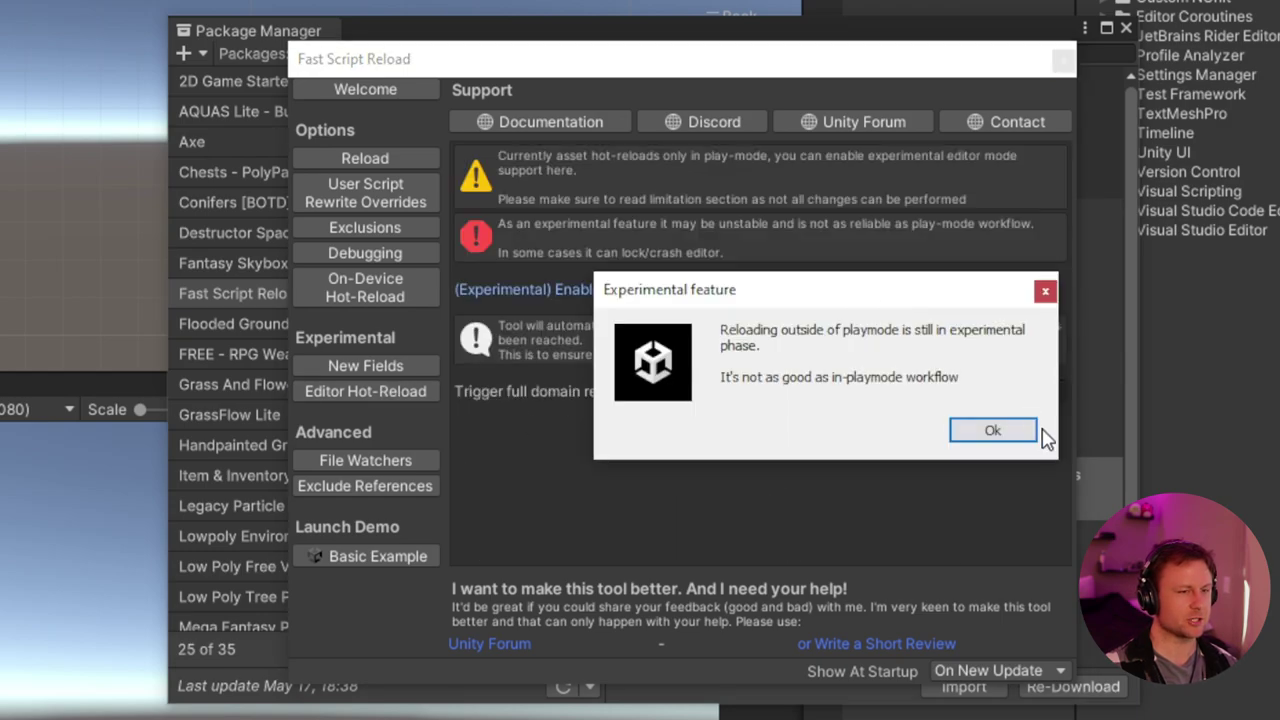
pyautogui.click(992, 430)
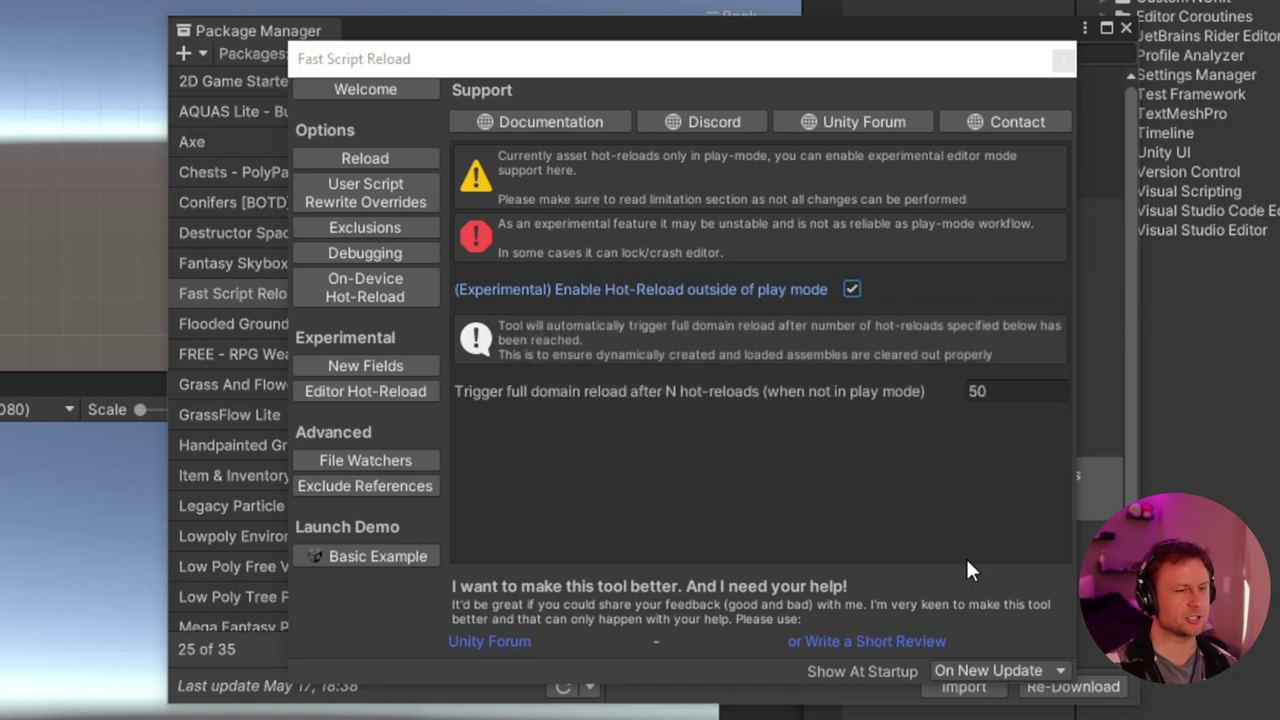
pyautogui.click(1063, 60)
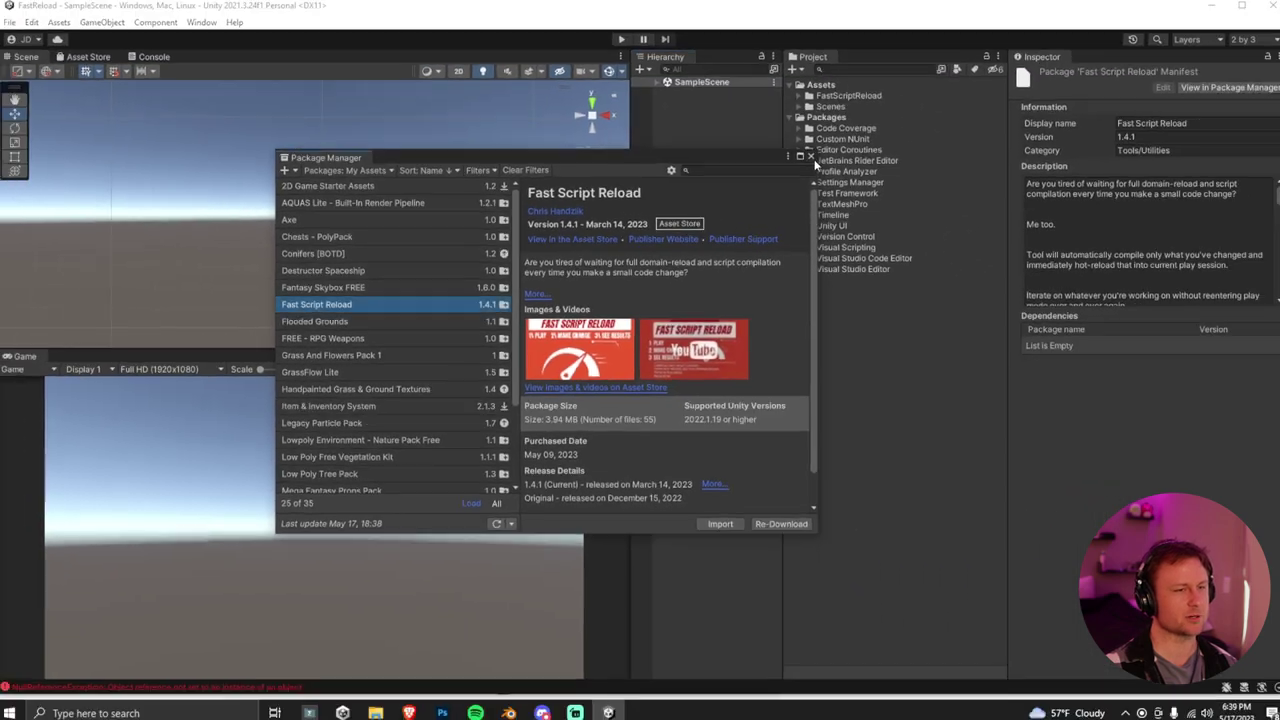
# Step: Tick Enter Play Mode Options in Project Settings > Editor, leaving Reload Domain and Reload Scene off
pyautogui.click(811, 158)
pyautogui.click(38, 27)
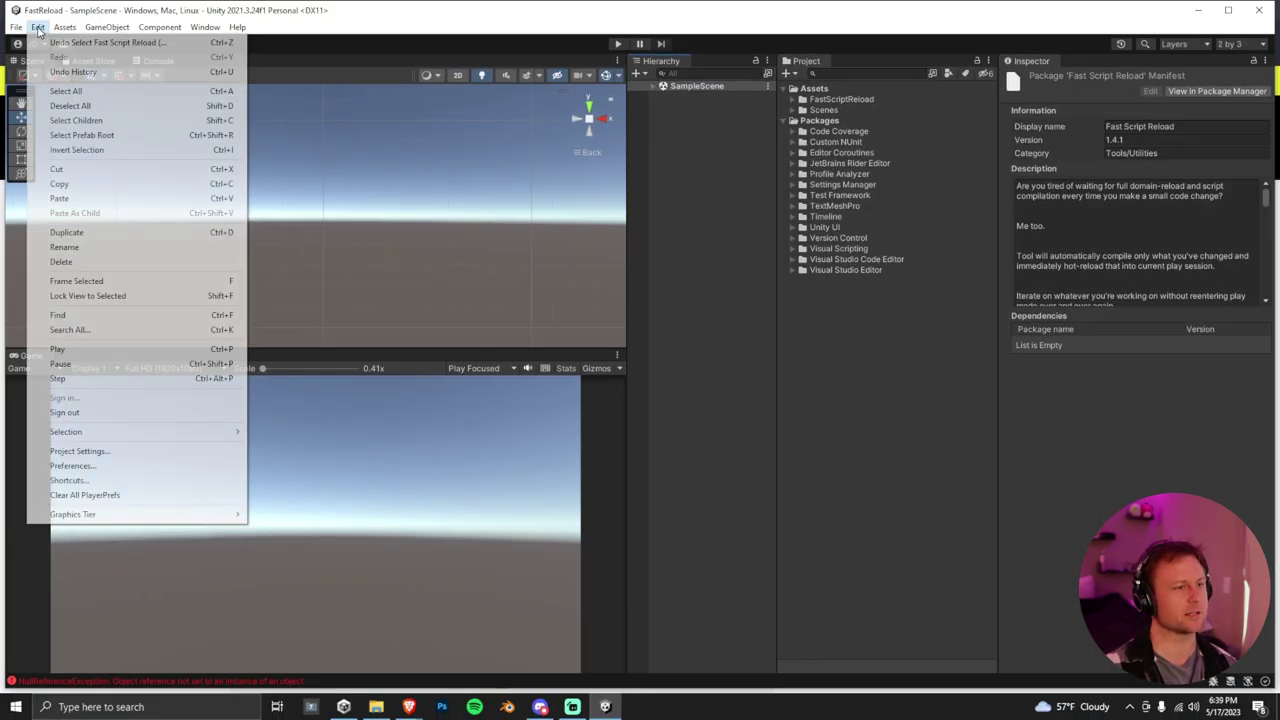
pyautogui.click(104, 452)
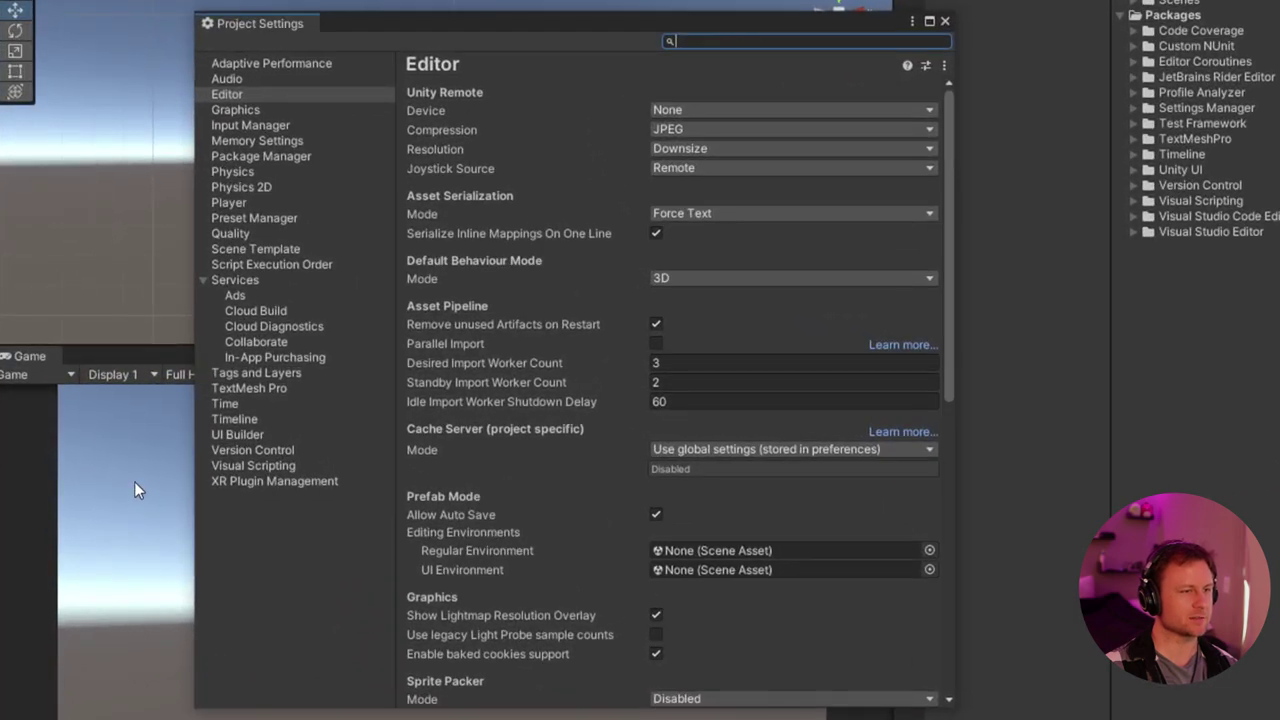
pyautogui.scroll(-10, 742, 432)
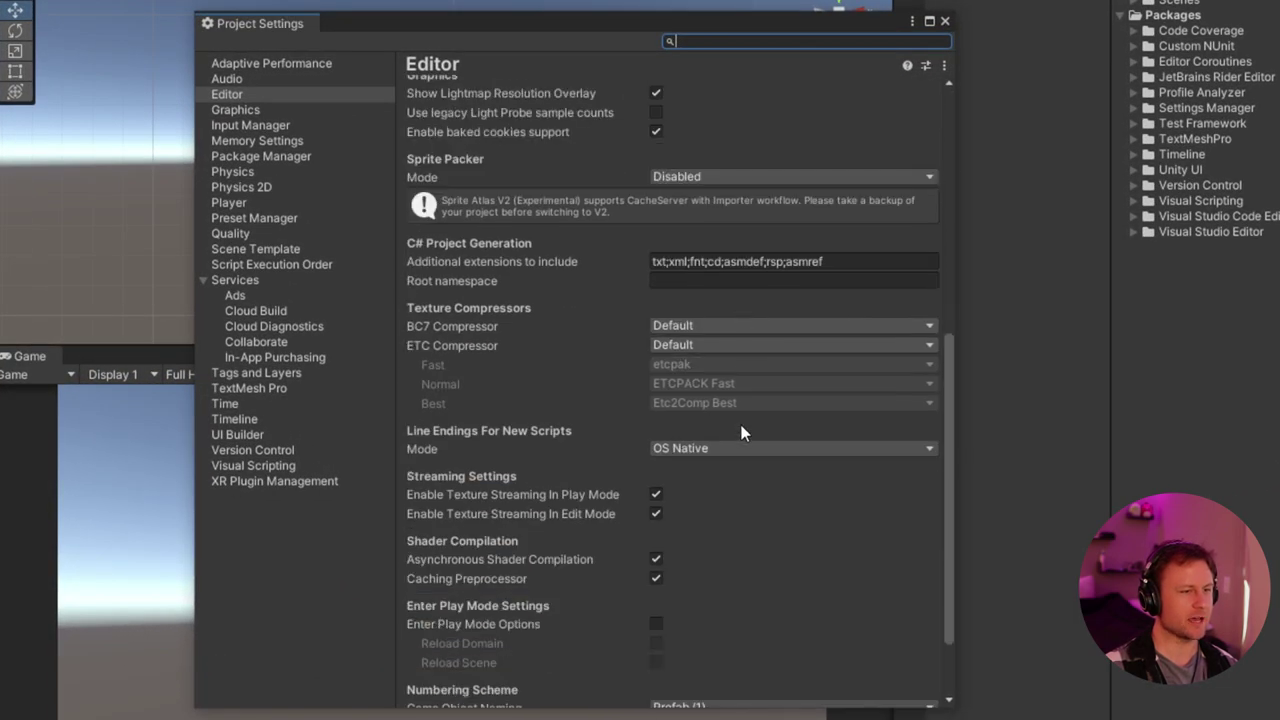
pyautogui.click(656, 521)
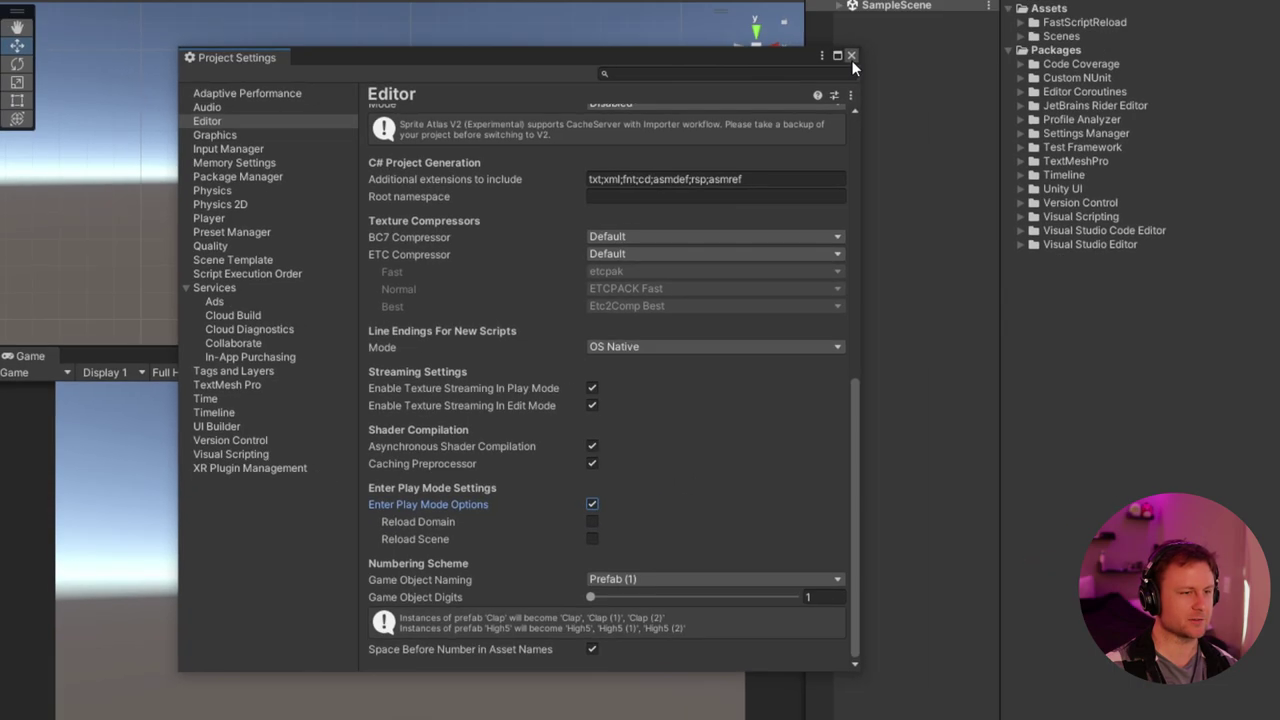
pyautogui.click(944, 20)
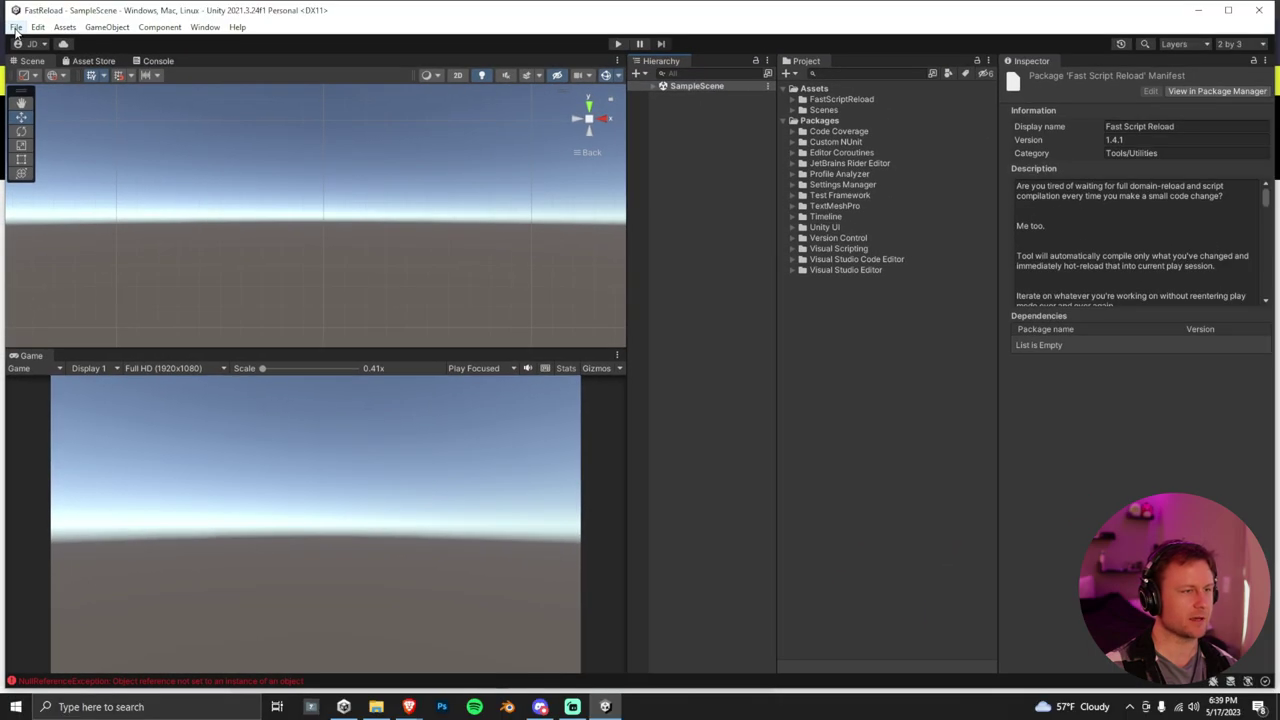
pyautogui.click(15, 27)
# Step: Confirm Auto Refresh is Disabled in Preferences > Asset Pipeline and close Preferences
pyautogui.moveTo(37, 27)
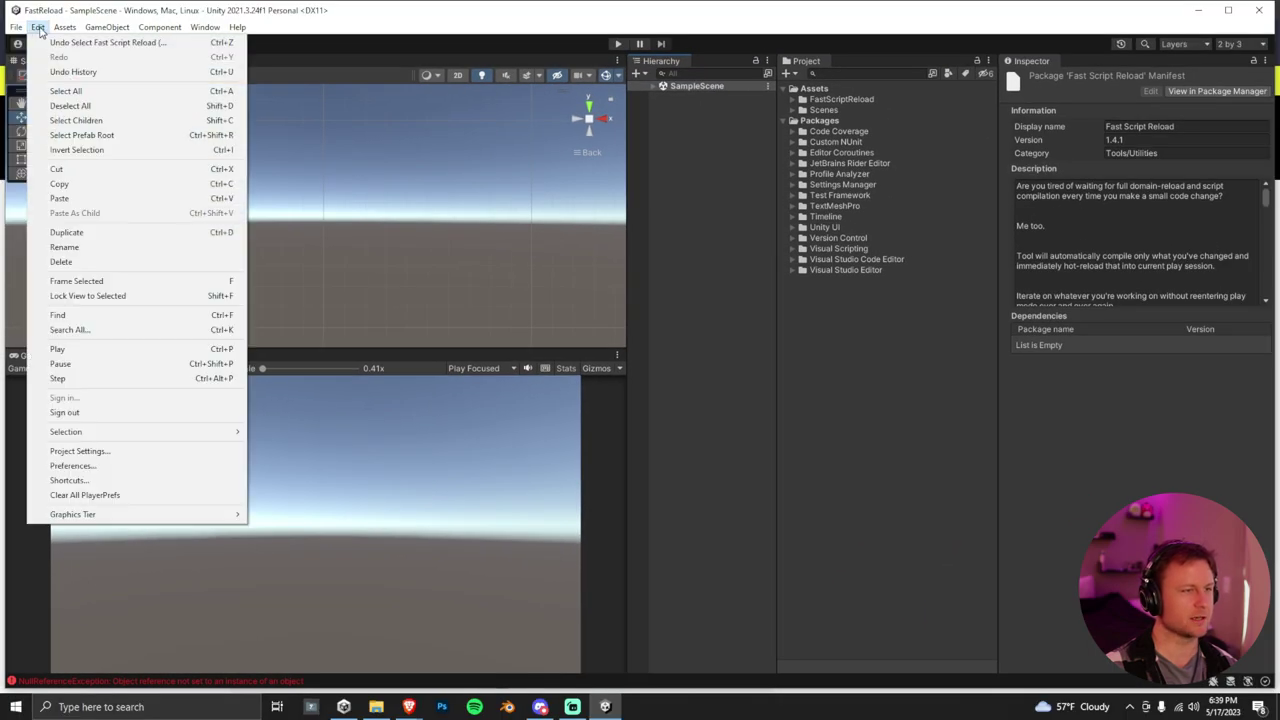
pyautogui.click(111, 468)
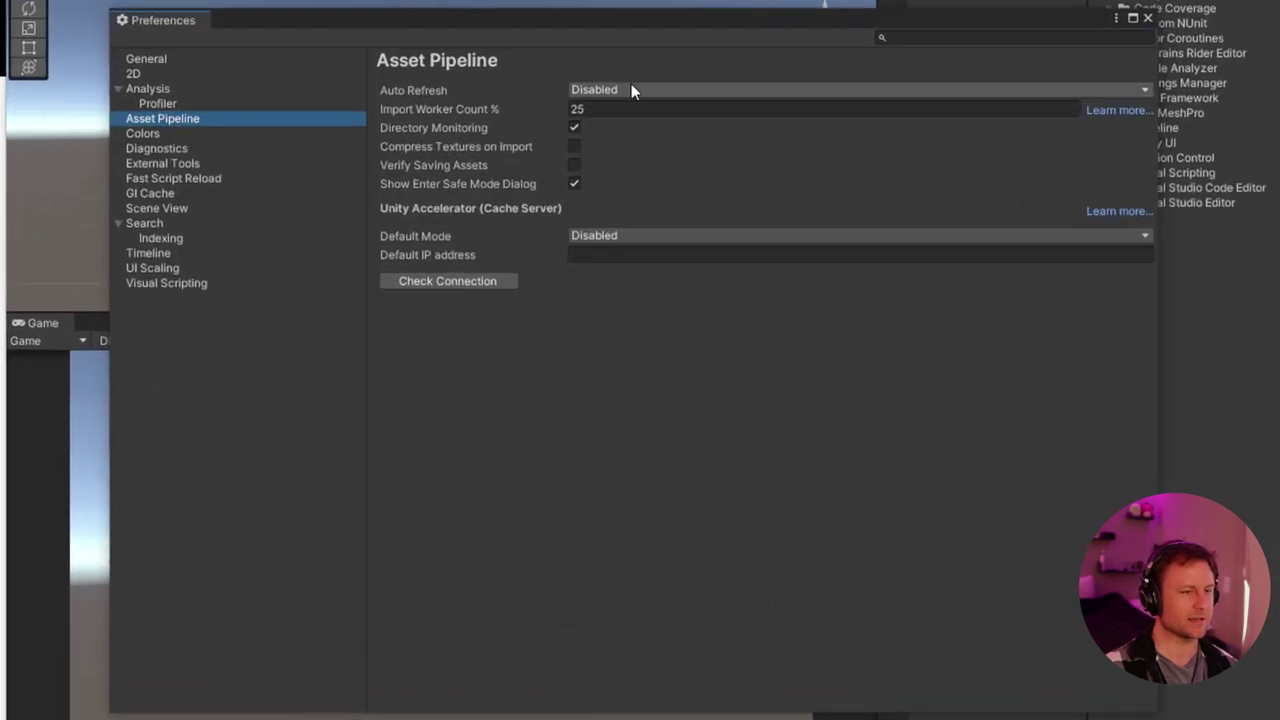
pyautogui.click(631, 89)
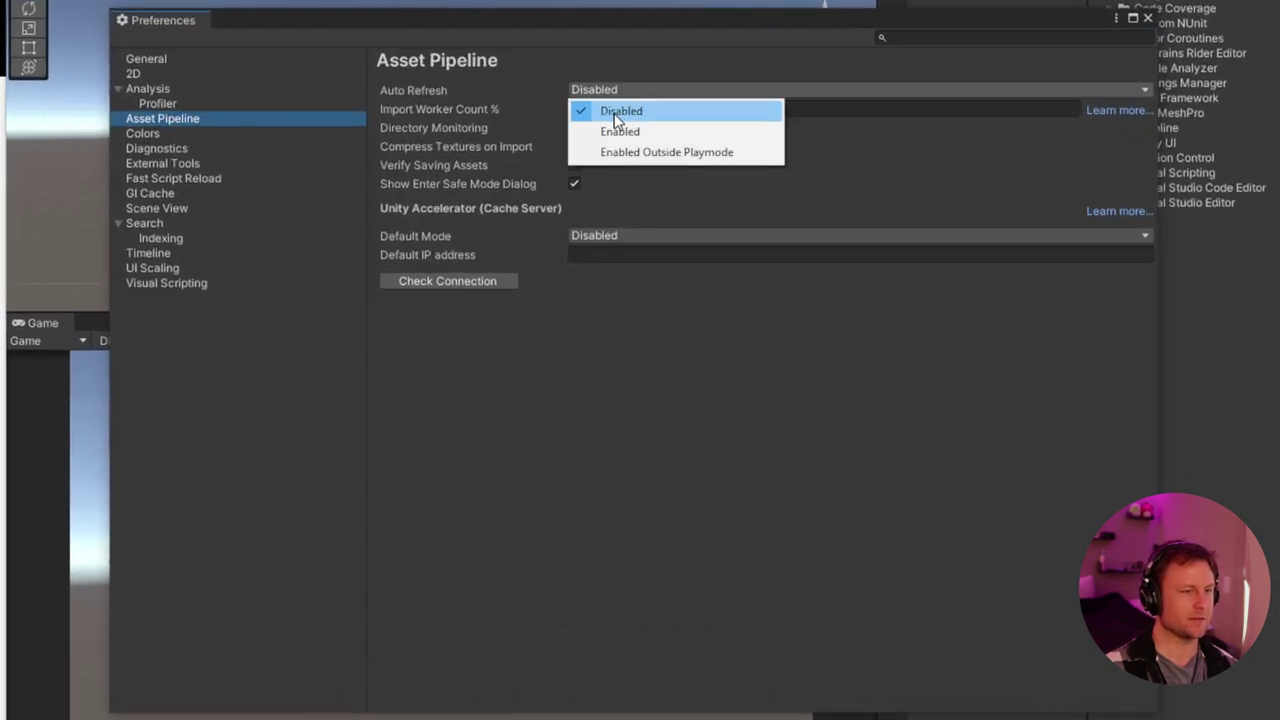
pyautogui.click(618, 112)
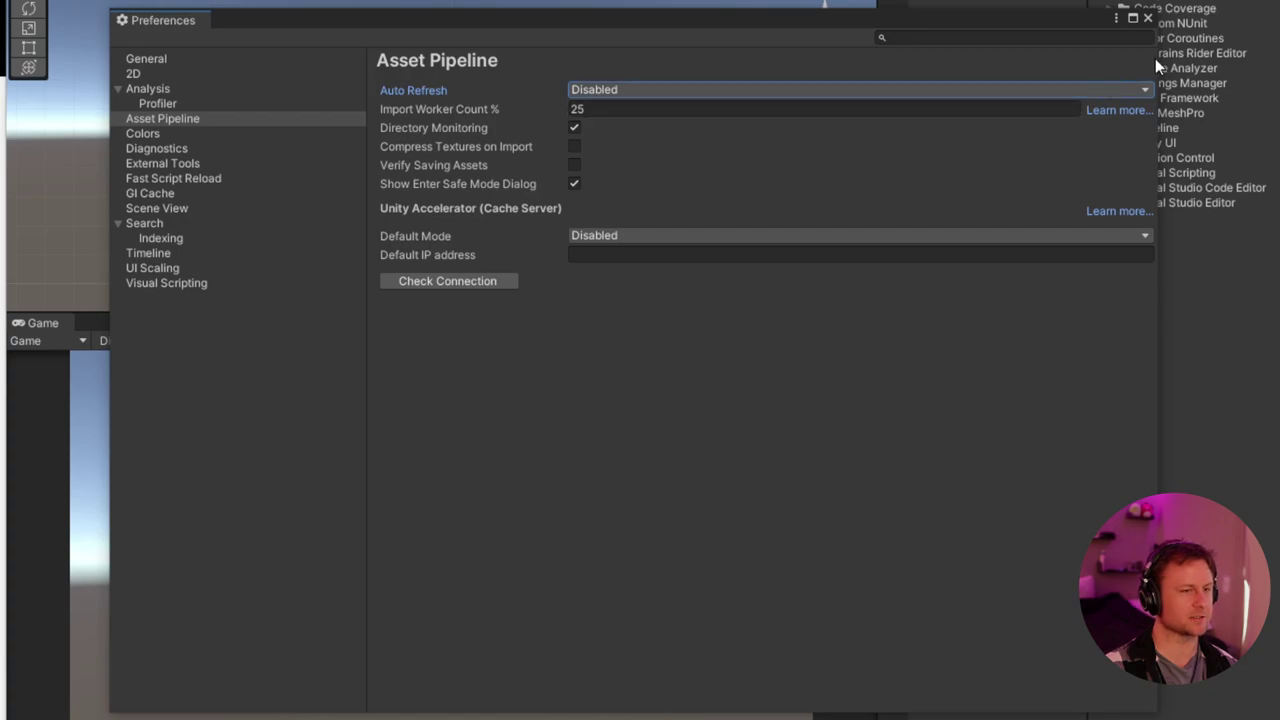
pyautogui.click(1148, 19)
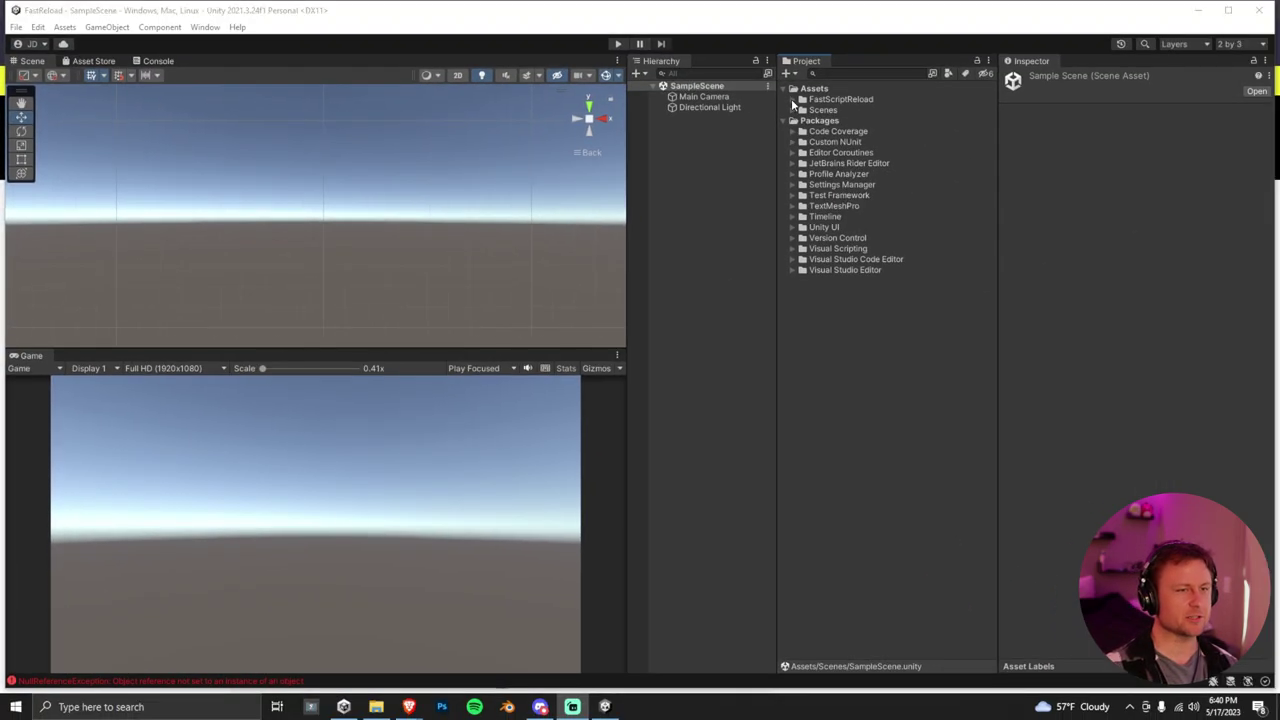
# Step: Open FastScriptReload's ExampleScene and briefly play it to see the ripple graph
pyautogui.click(794, 100)
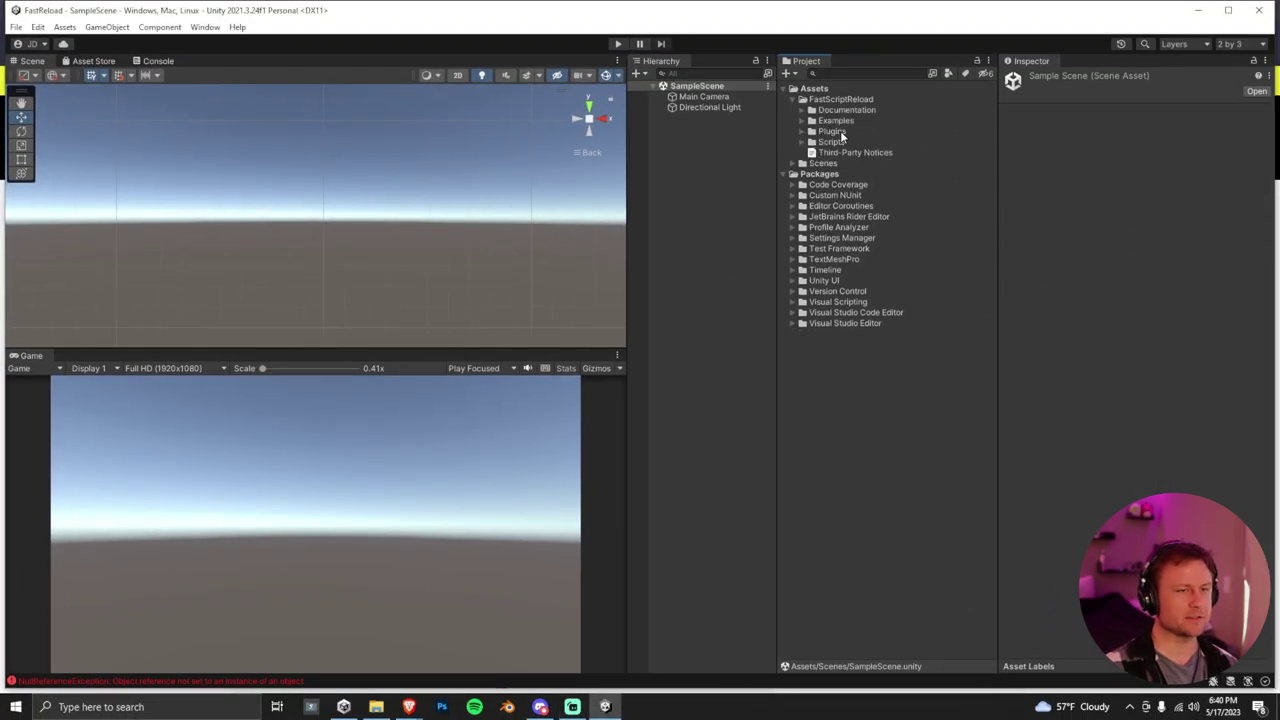
pyautogui.click(803, 121)
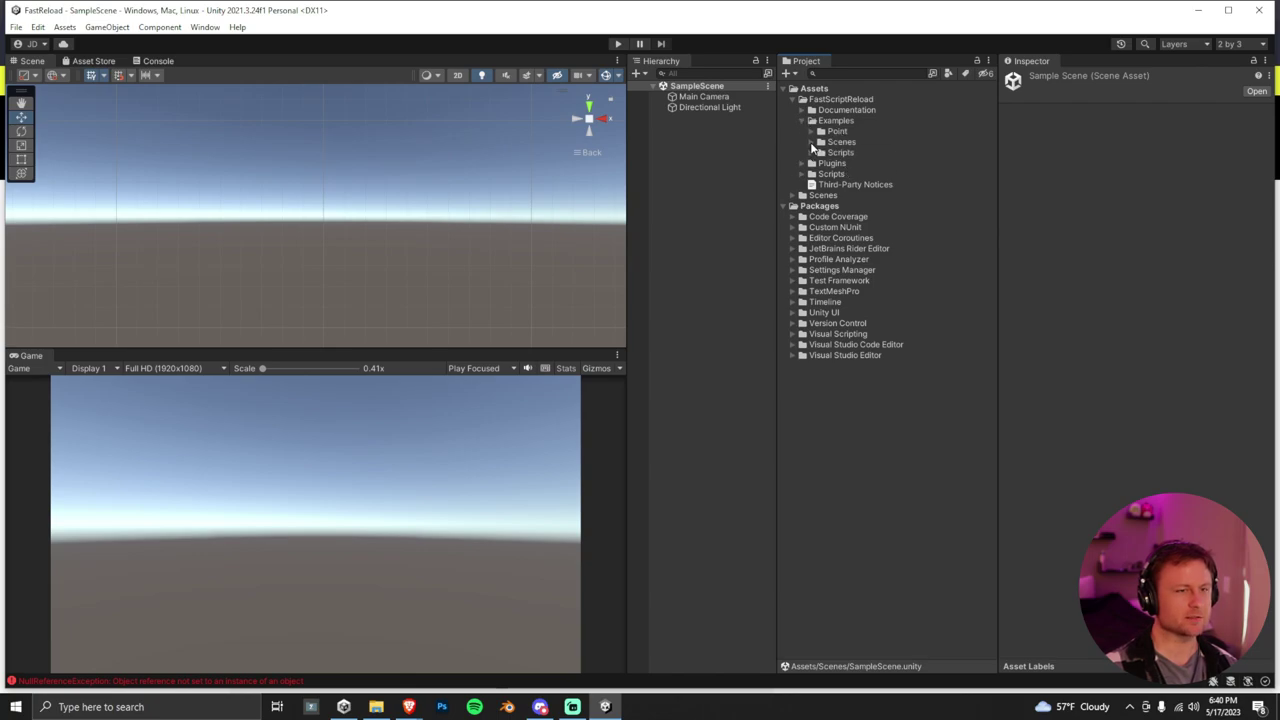
pyautogui.click(812, 143)
pyautogui.doubleClick(849, 152)
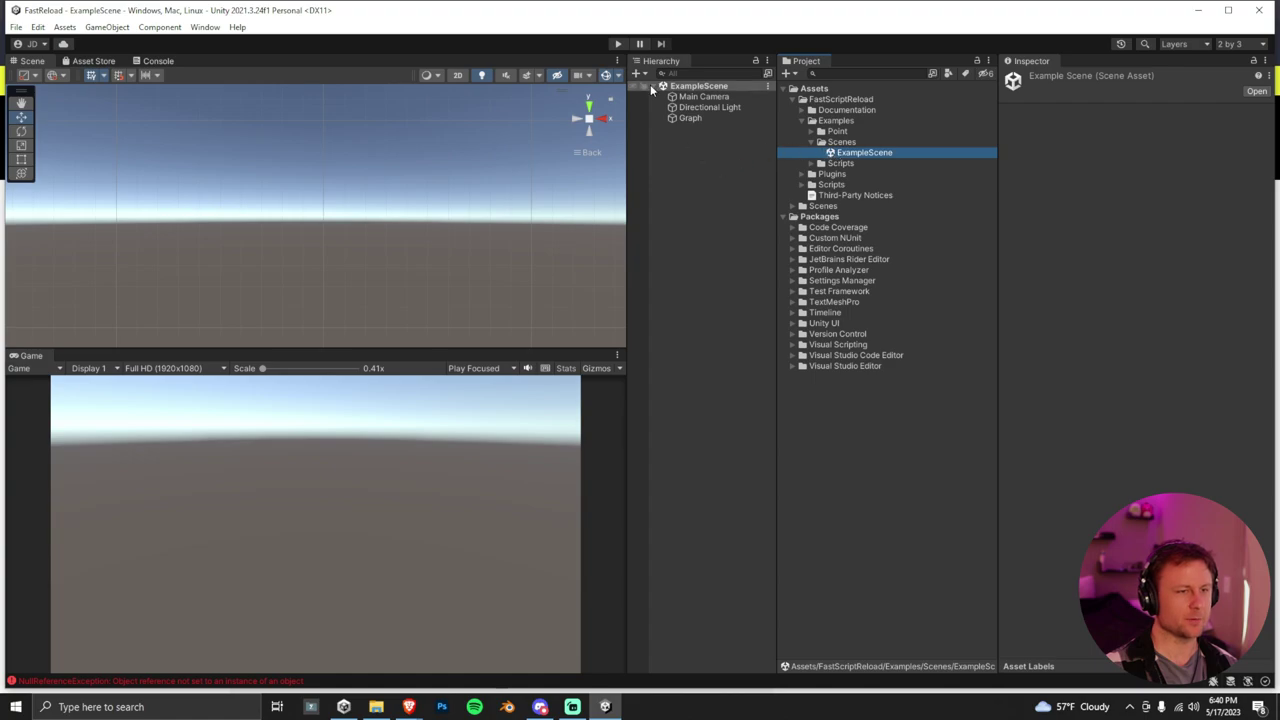
pyautogui.click(622, 43)
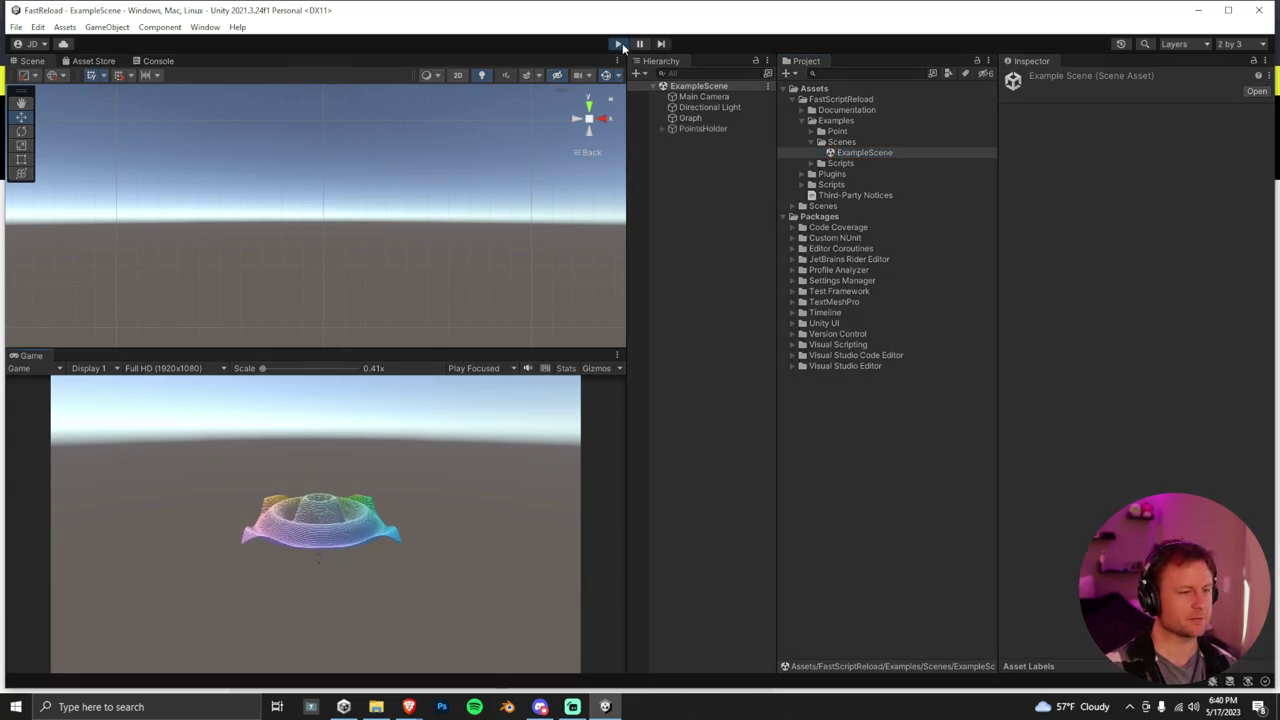
pyautogui.click(622, 43)
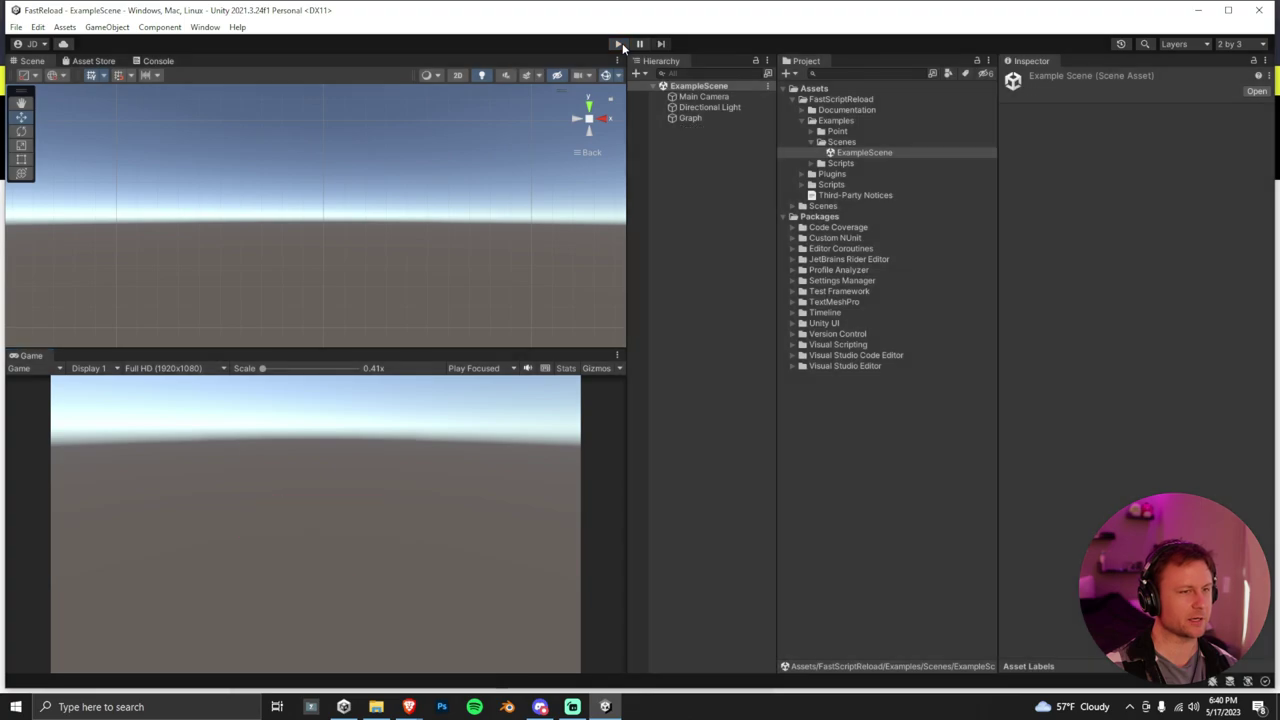
# Step: Open the example FunctionLibrary script in Visual Studio
pyautogui.click(811, 164)
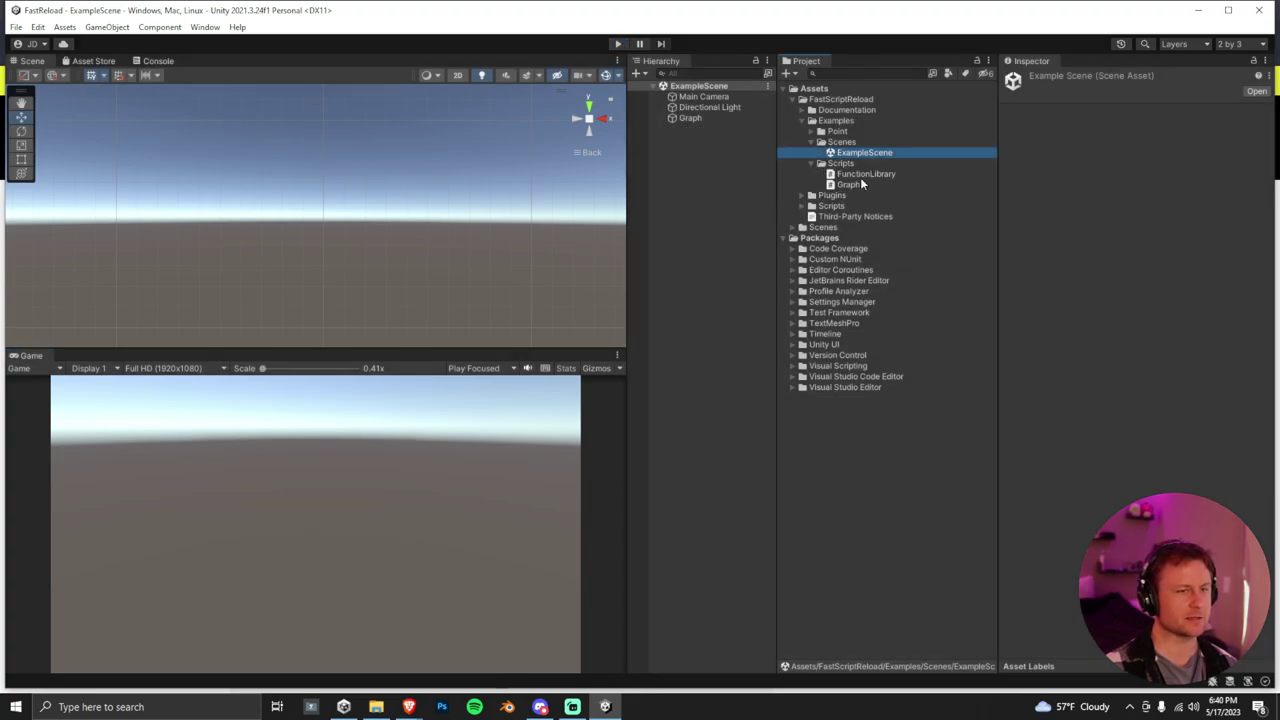
pyautogui.click(849, 184)
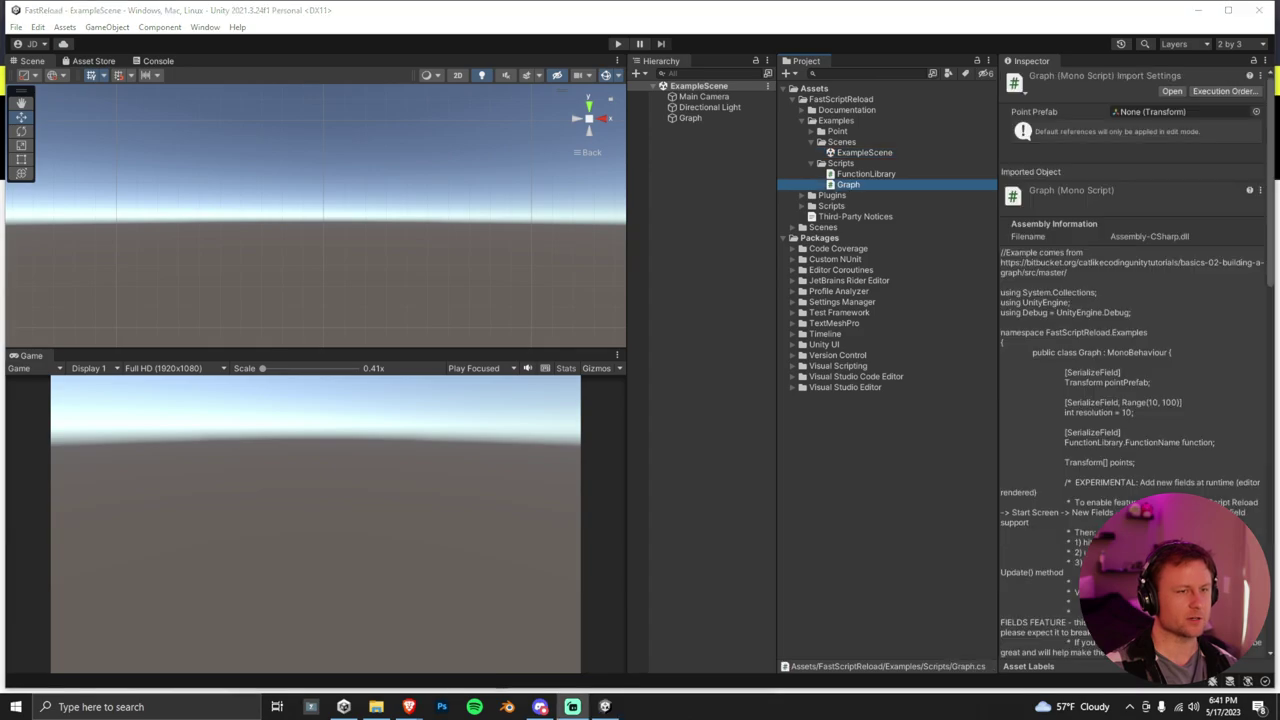
pyautogui.doubleClick(865, 174)
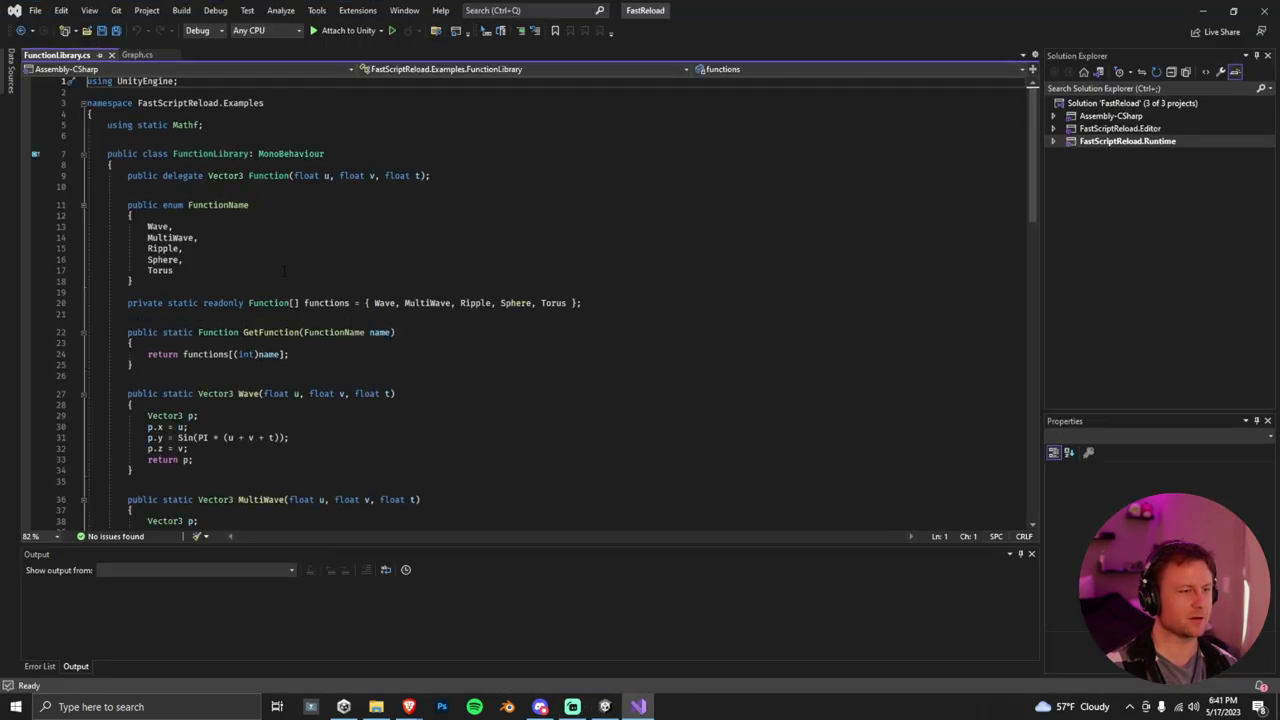
# Step: Change Ripple's line 55 to p.z = 10*v; and save FunctionLibrary.cs
pyautogui.scroll(-7, 284, 270)
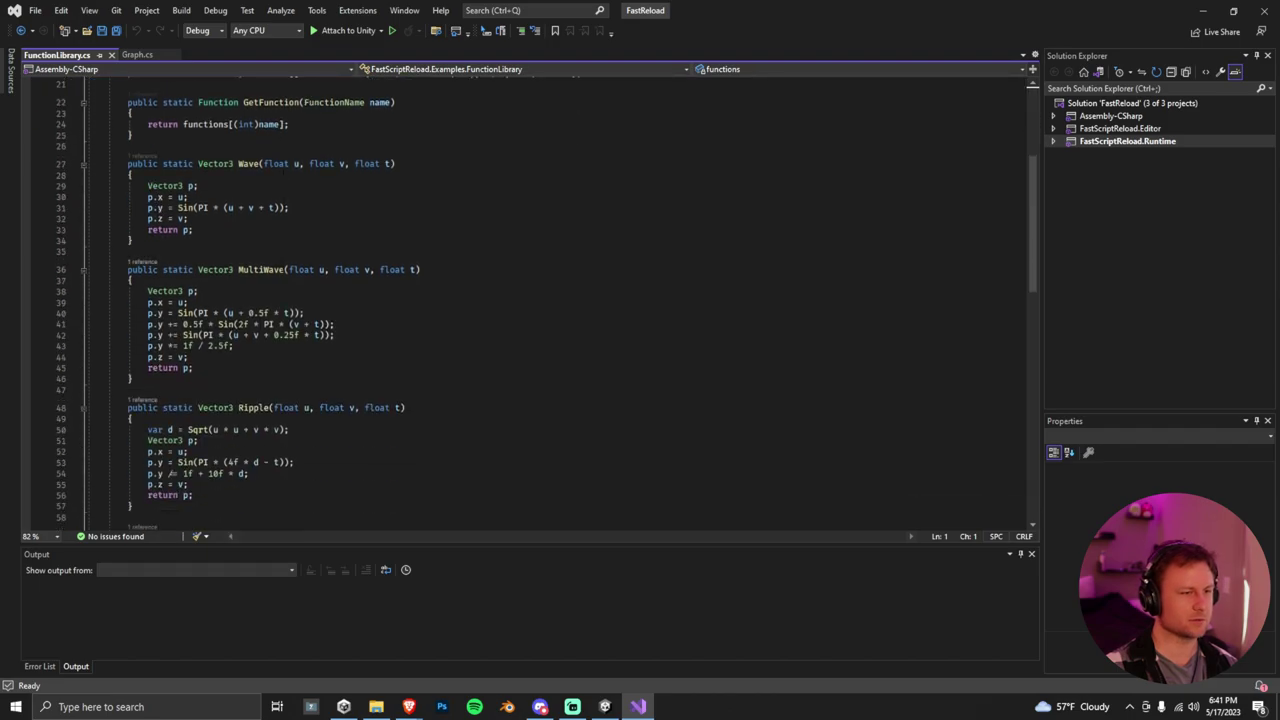
pyautogui.click(177, 484)
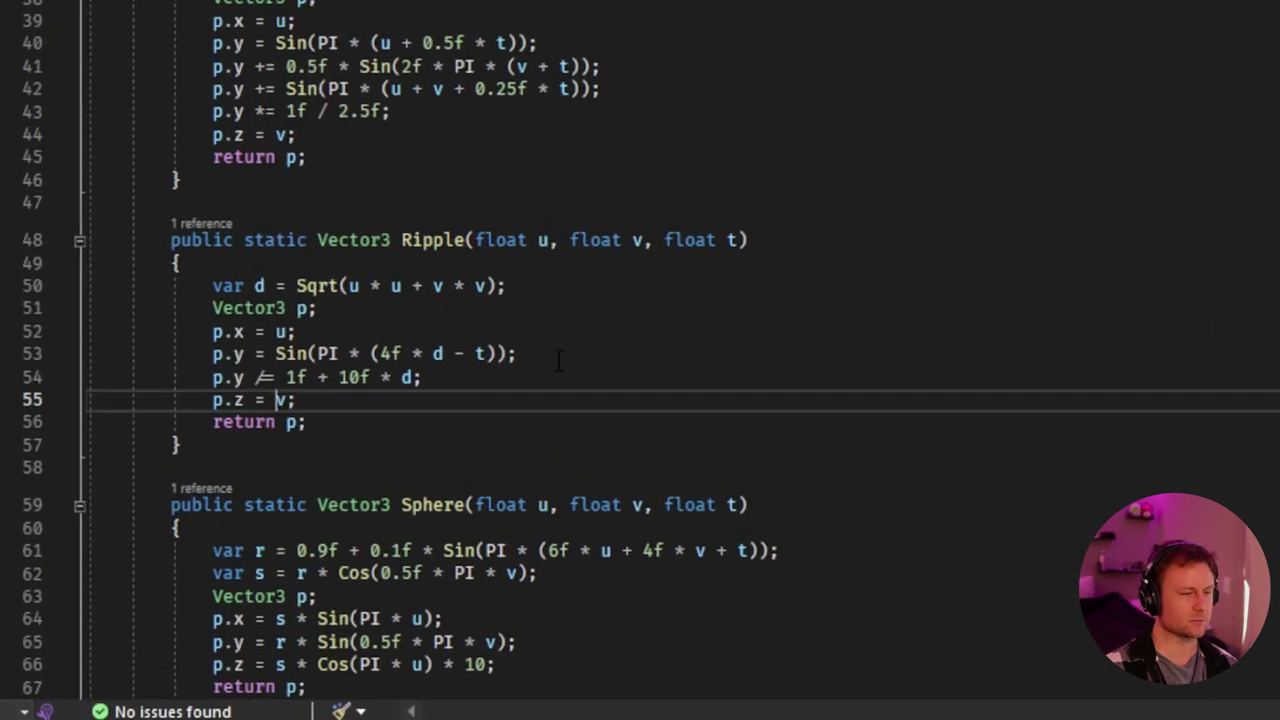
pyautogui.write('10*')
pyautogui.click(650, 352)
pyautogui.hotkey('ctrl', 's')
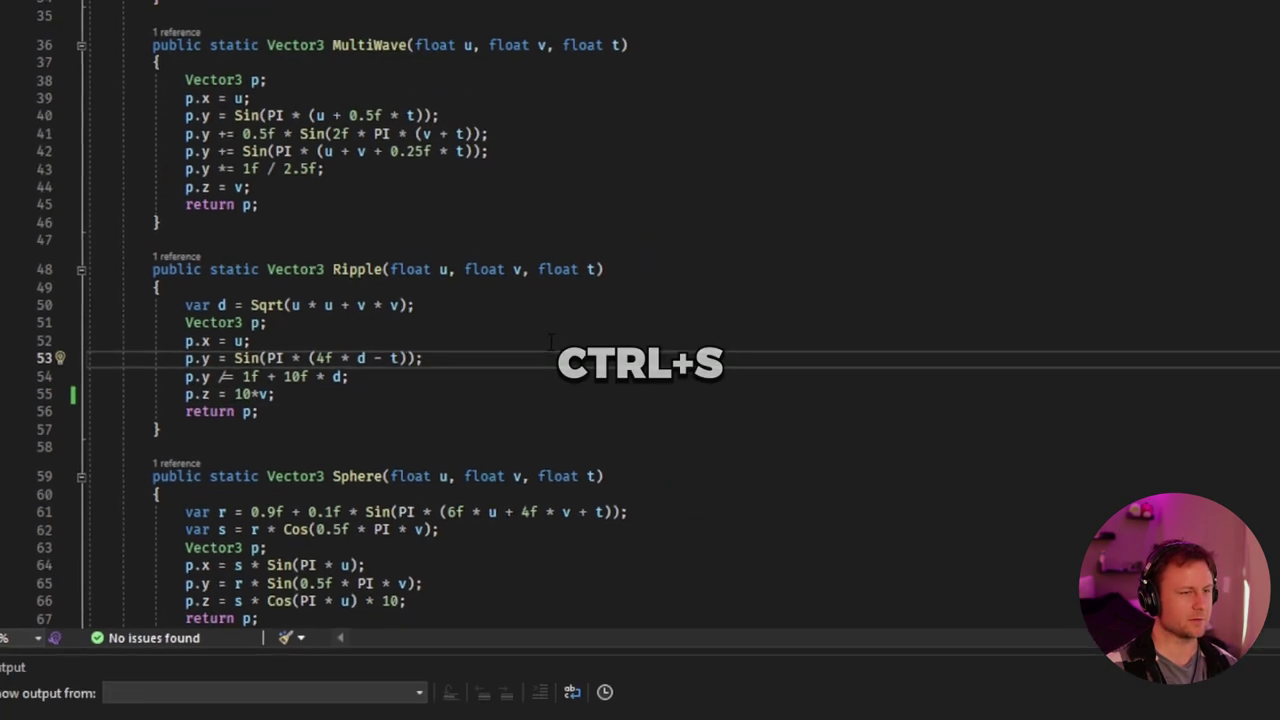
pyautogui.hotkey('alt', 'Tab')
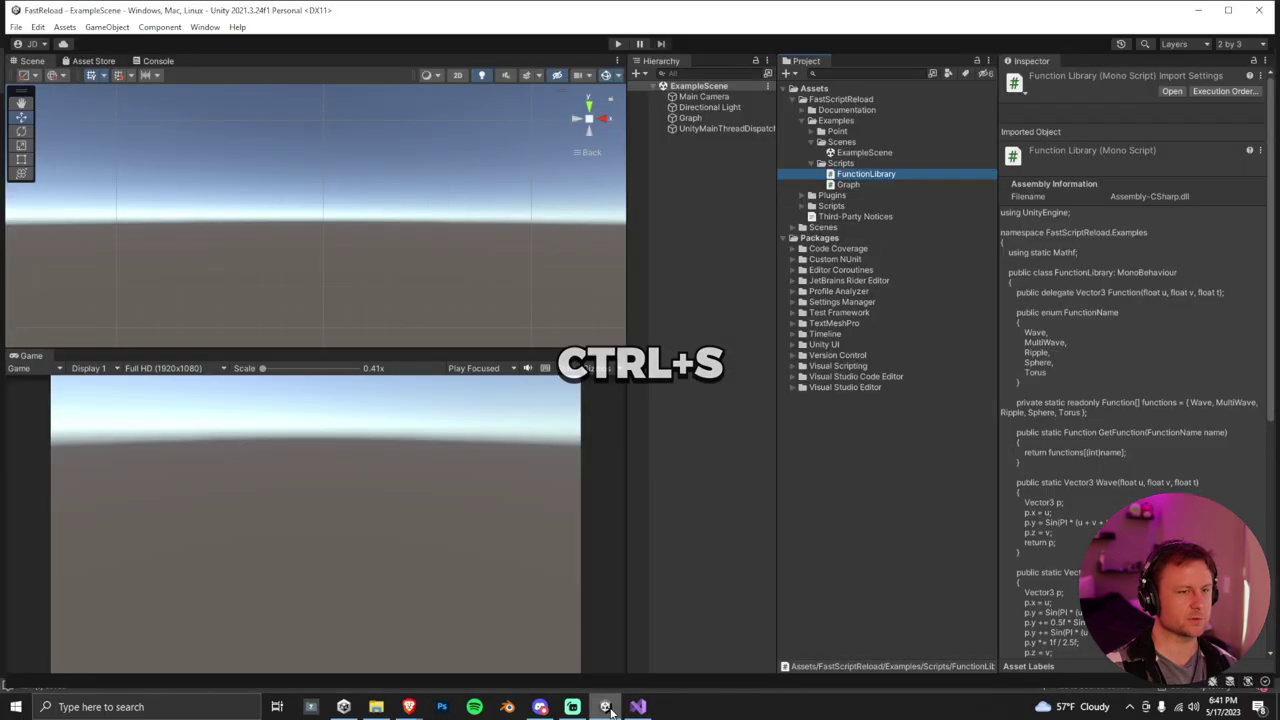
# Step: Play ExampleScene and read the FSR file-changed and hot-reload-completed console messages
pyautogui.click(697, 288)
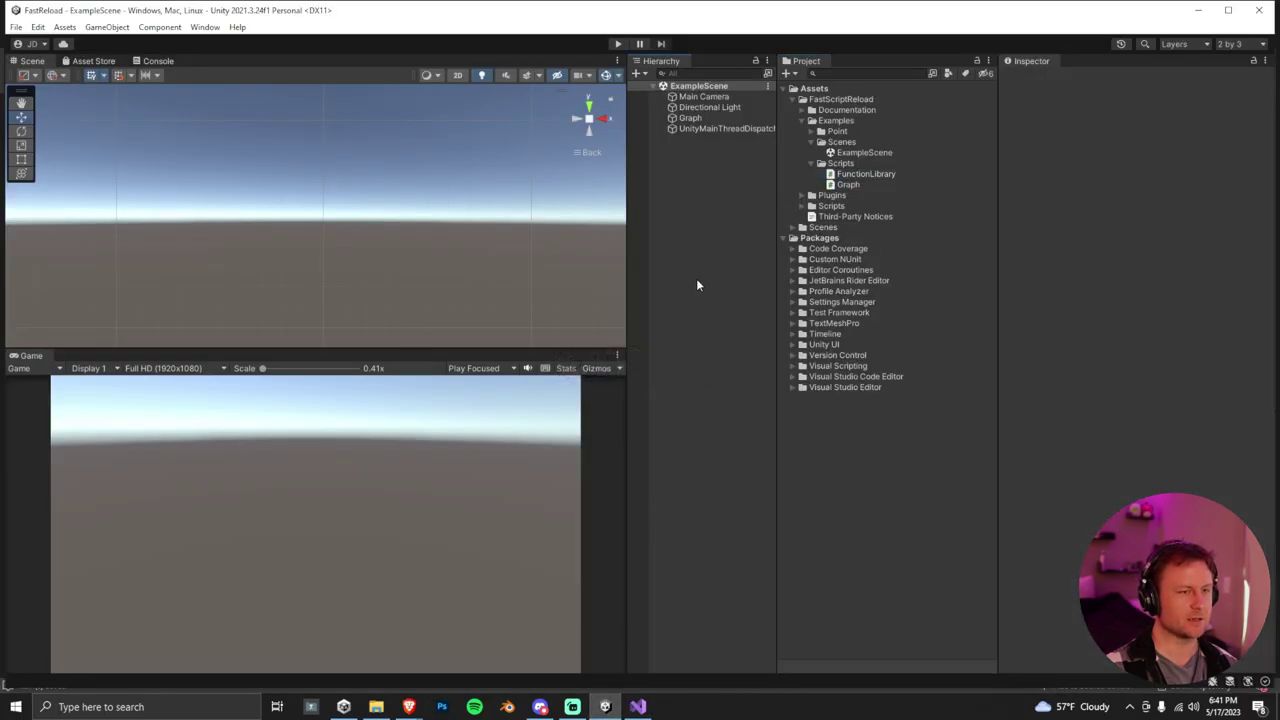
pyautogui.click(618, 44)
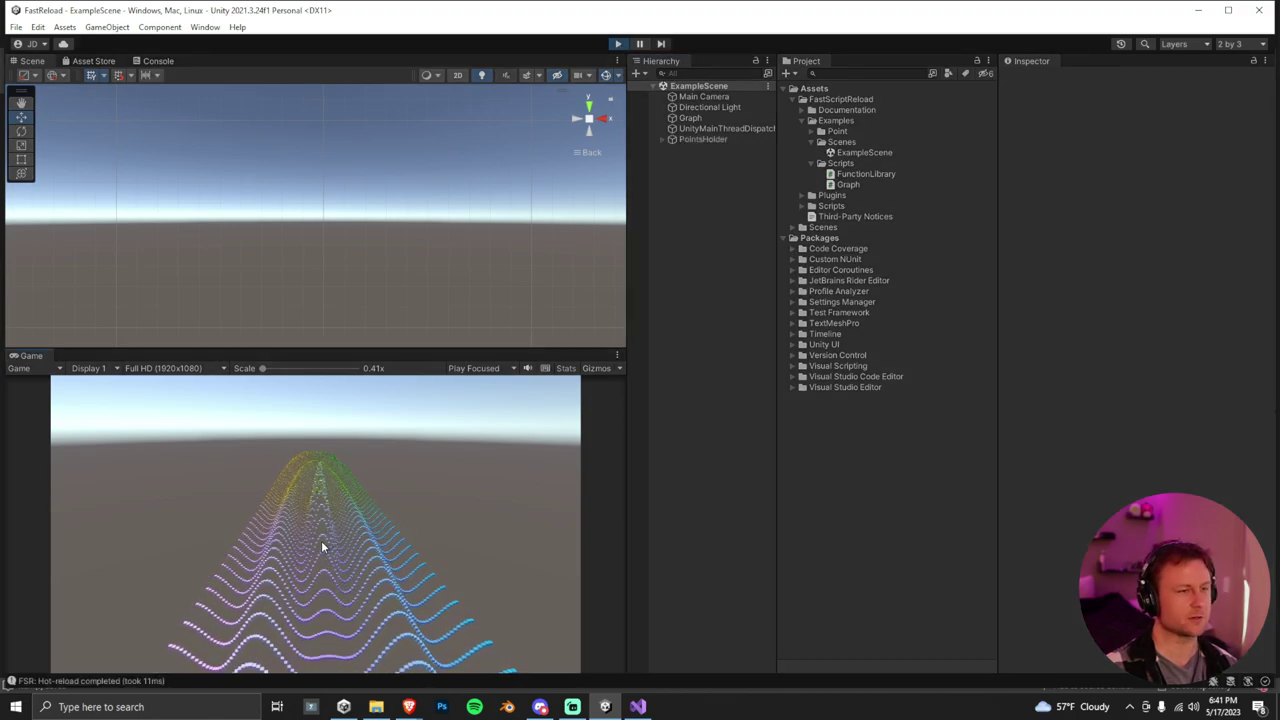
pyautogui.click(158, 61)
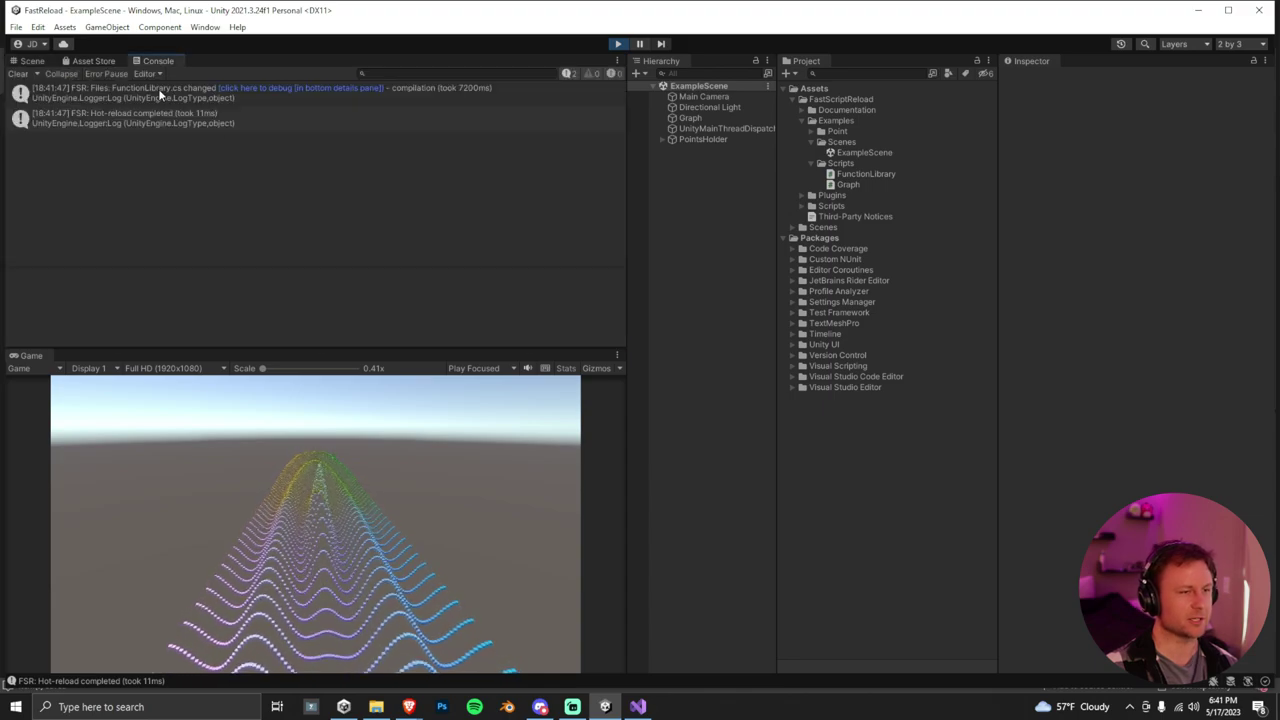
pyautogui.click(158, 88)
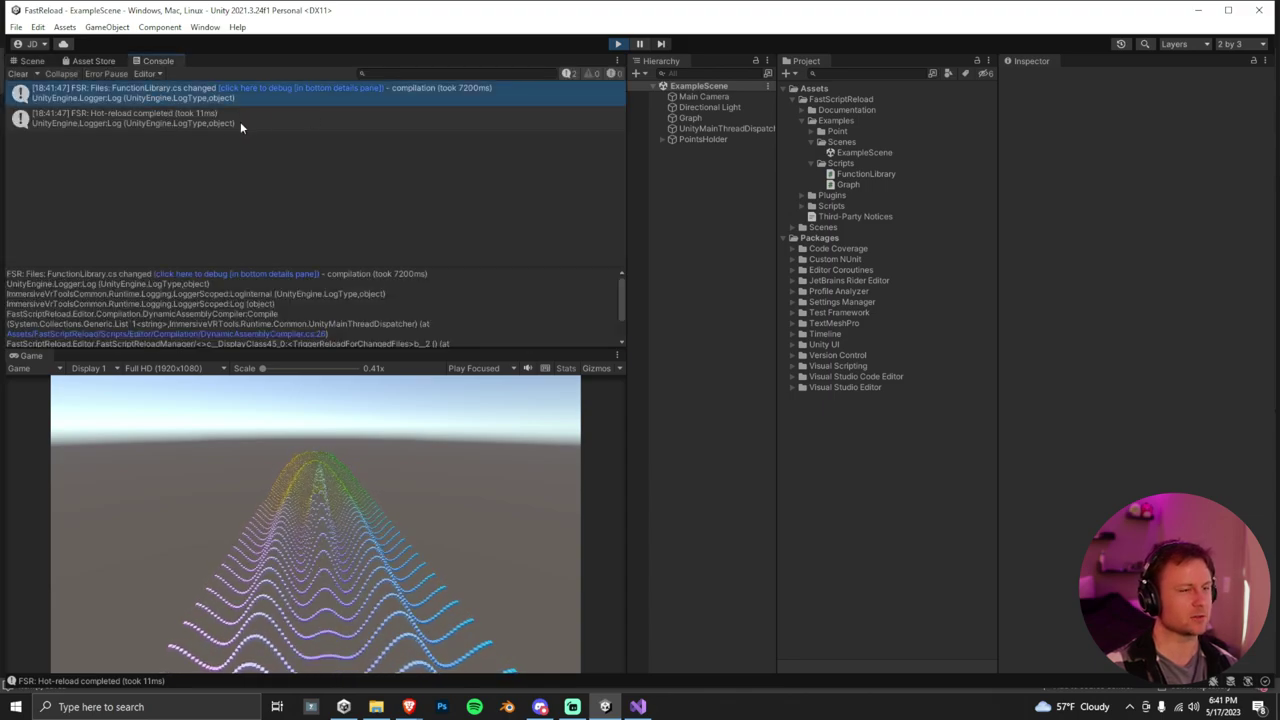
pyautogui.click(223, 120)
pyautogui.click(200, 97)
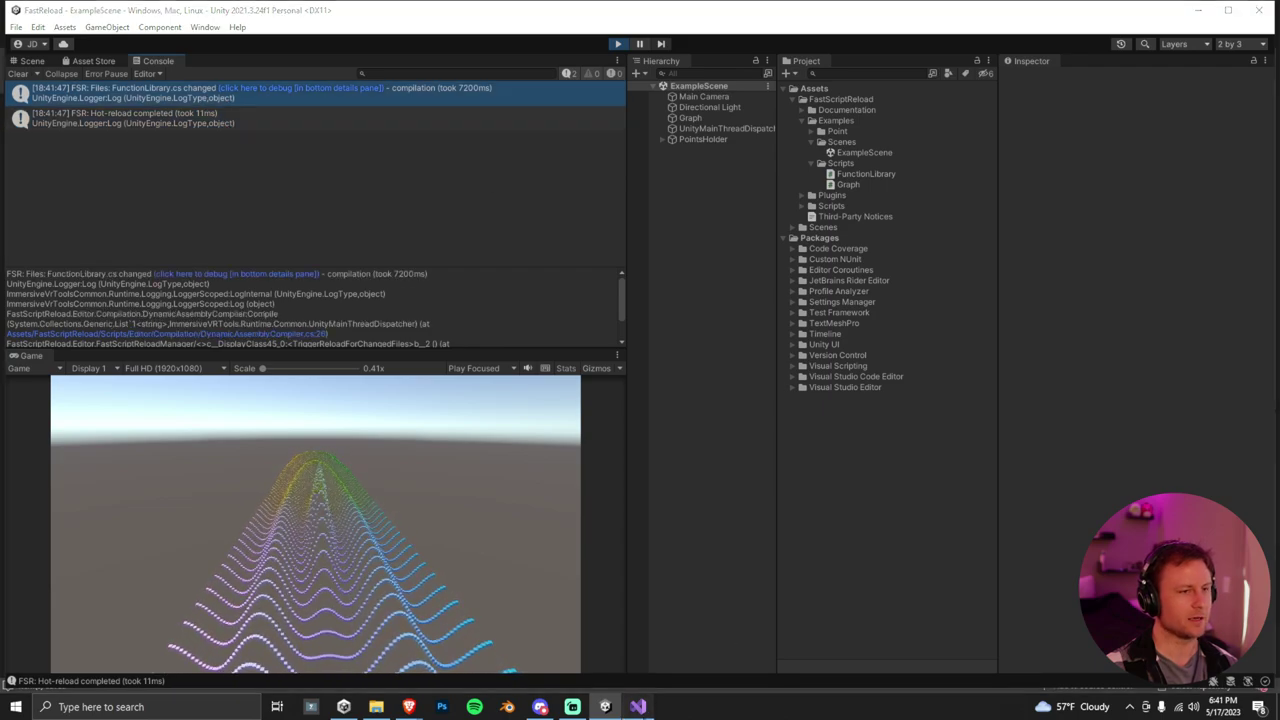
pyautogui.hotkey('alt', 'Tab')
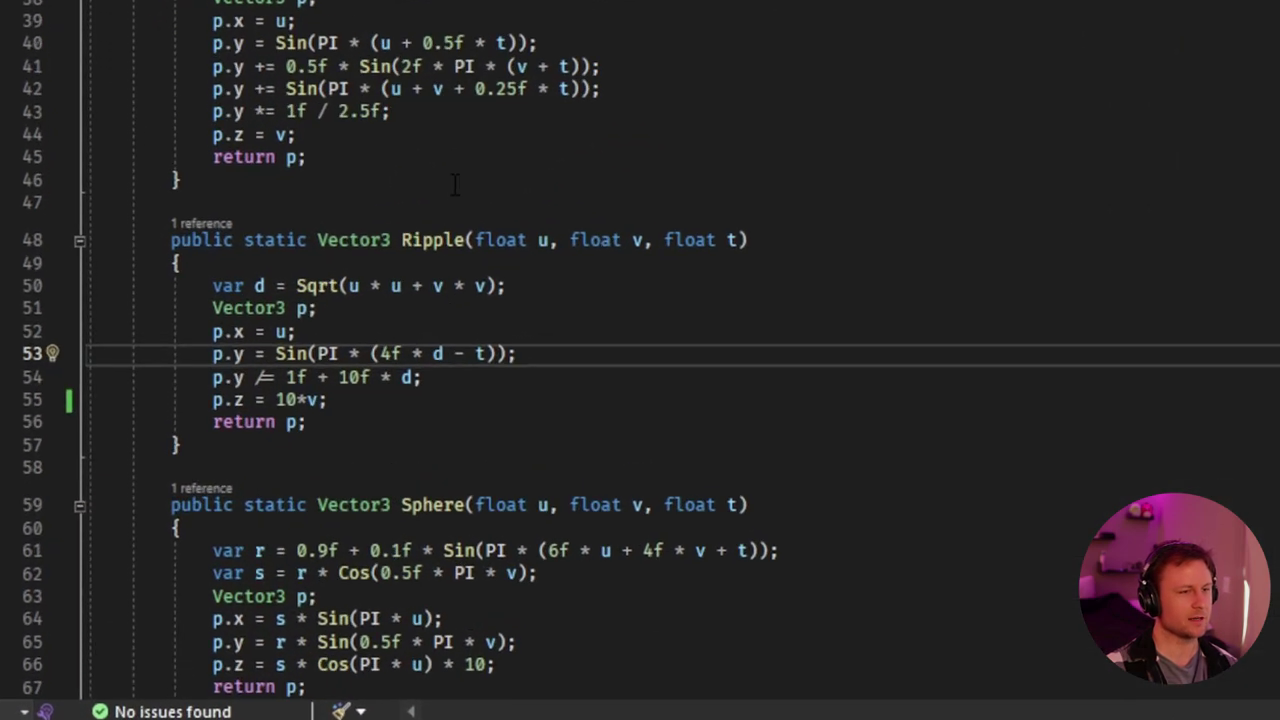
# Step: Change Ripple's p.z on line 55 of FunctionLibrary.cs from 10*v to 1*v and save
pyautogui.click(302, 400)
pyautogui.press('BackSpace')
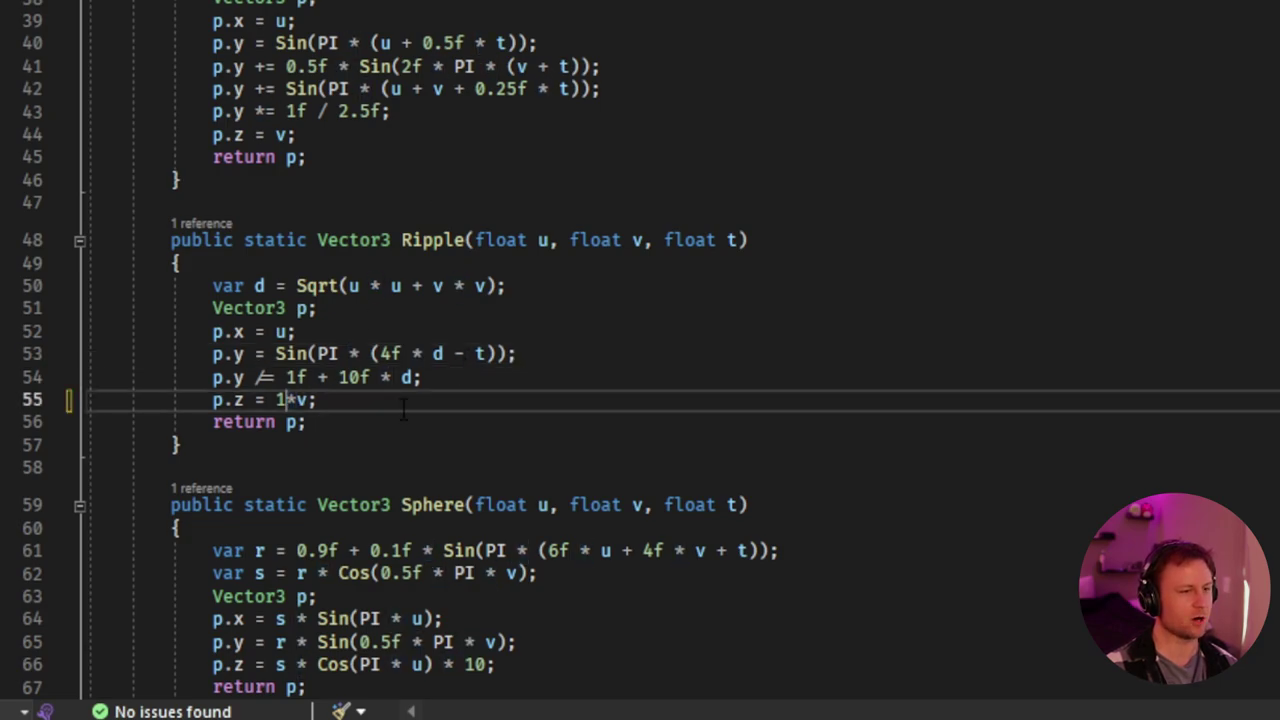
pyautogui.click(633, 362)
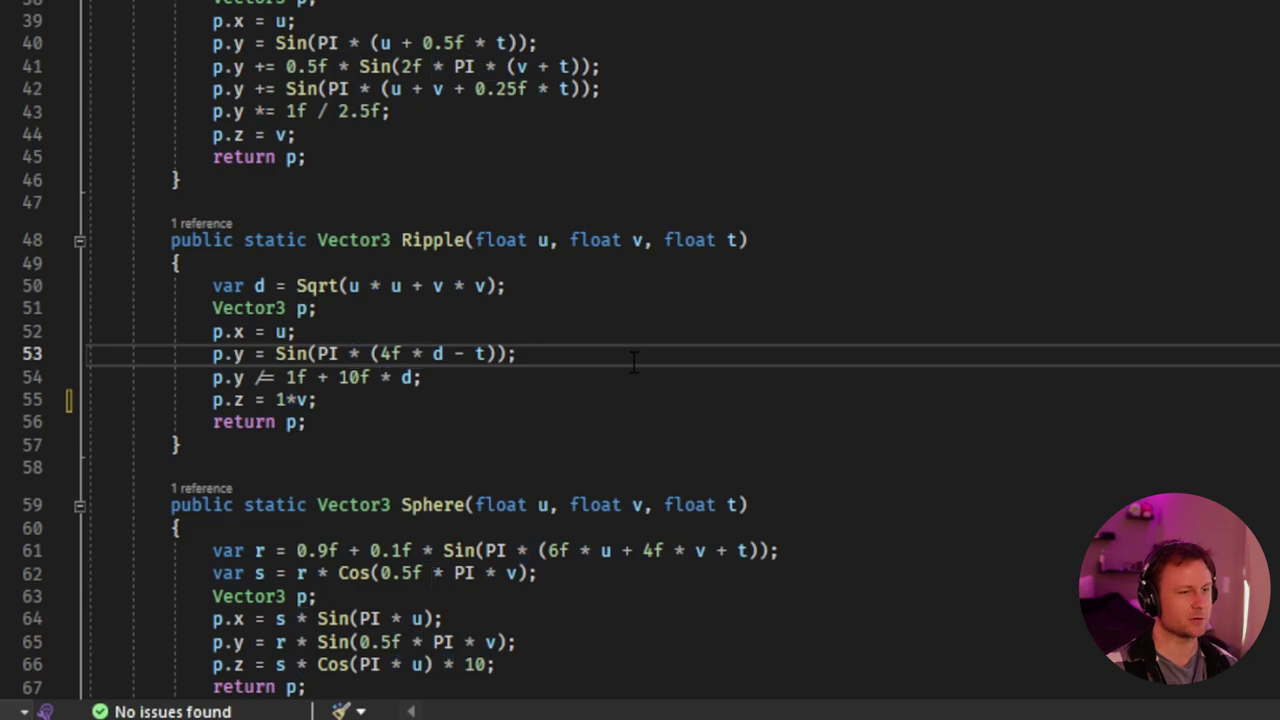
pyautogui.hotkey('ctrl', 's')
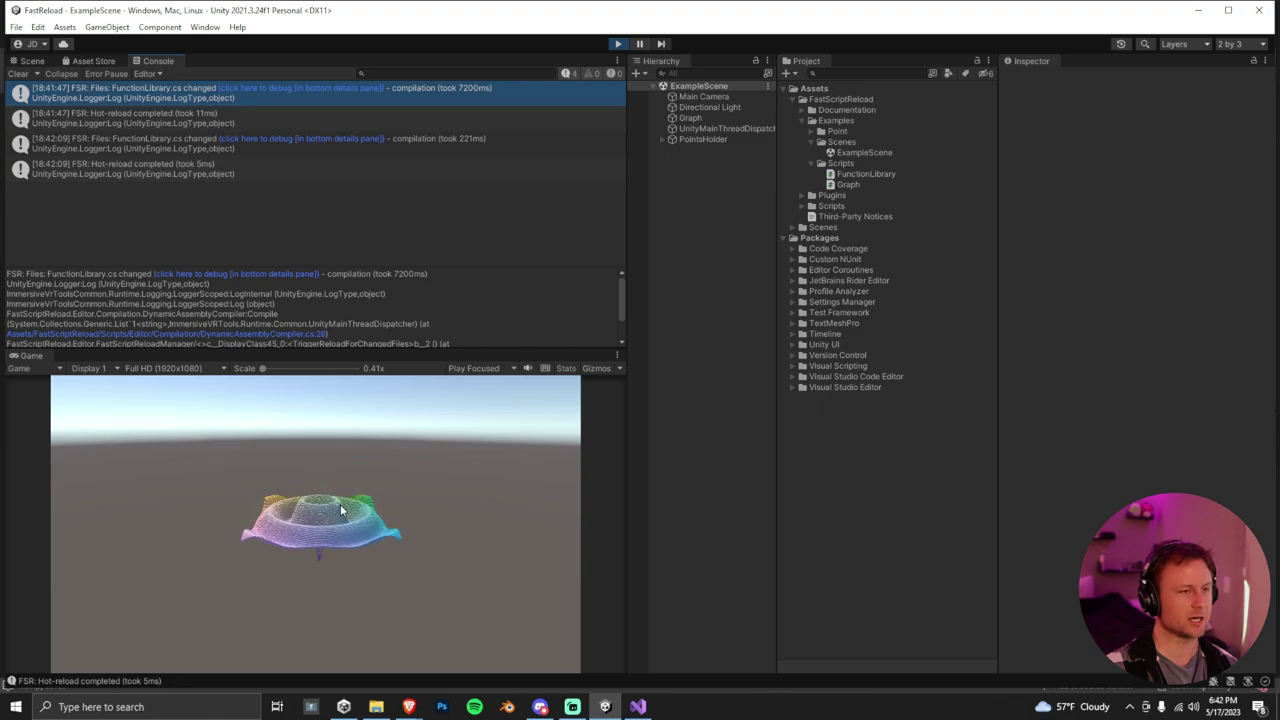
# Step: Review the hot-reload Console entries, then exit Play mode, reload script assemblies, and replay ExampleScene
pyautogui.click(177, 146)
pyautogui.click(187, 172)
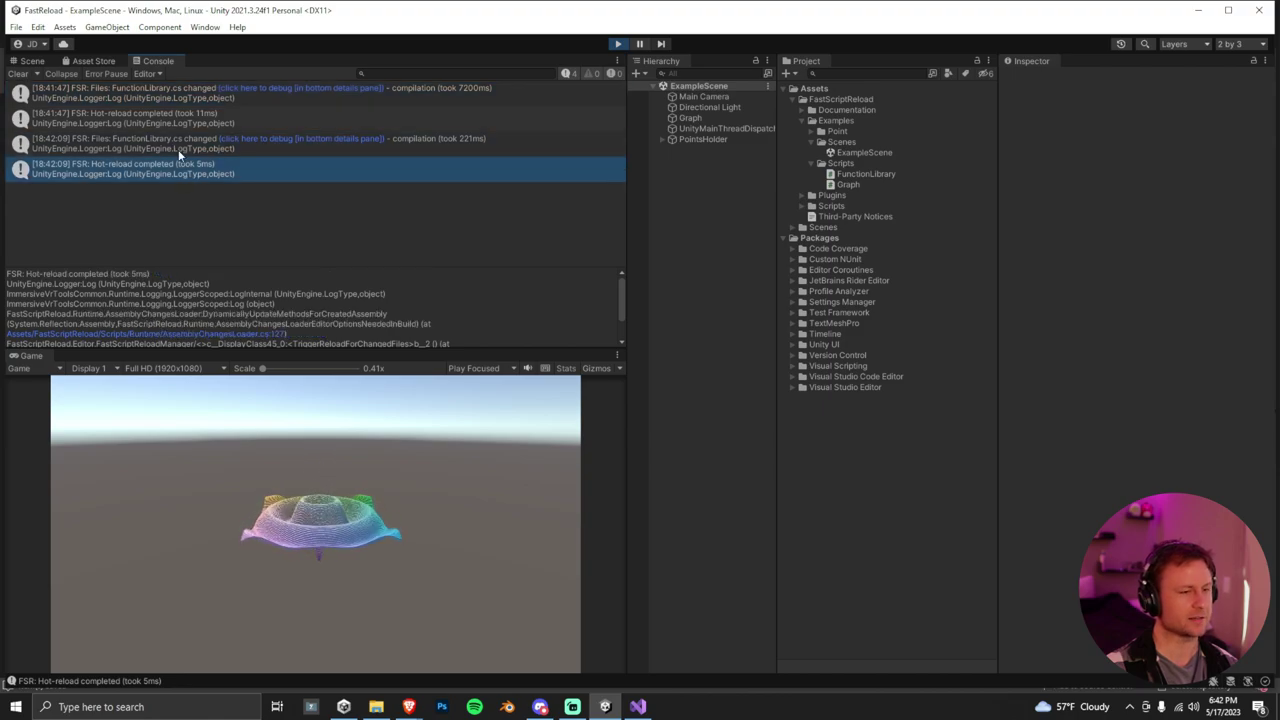
pyautogui.hotkey('ctrl', 'p')
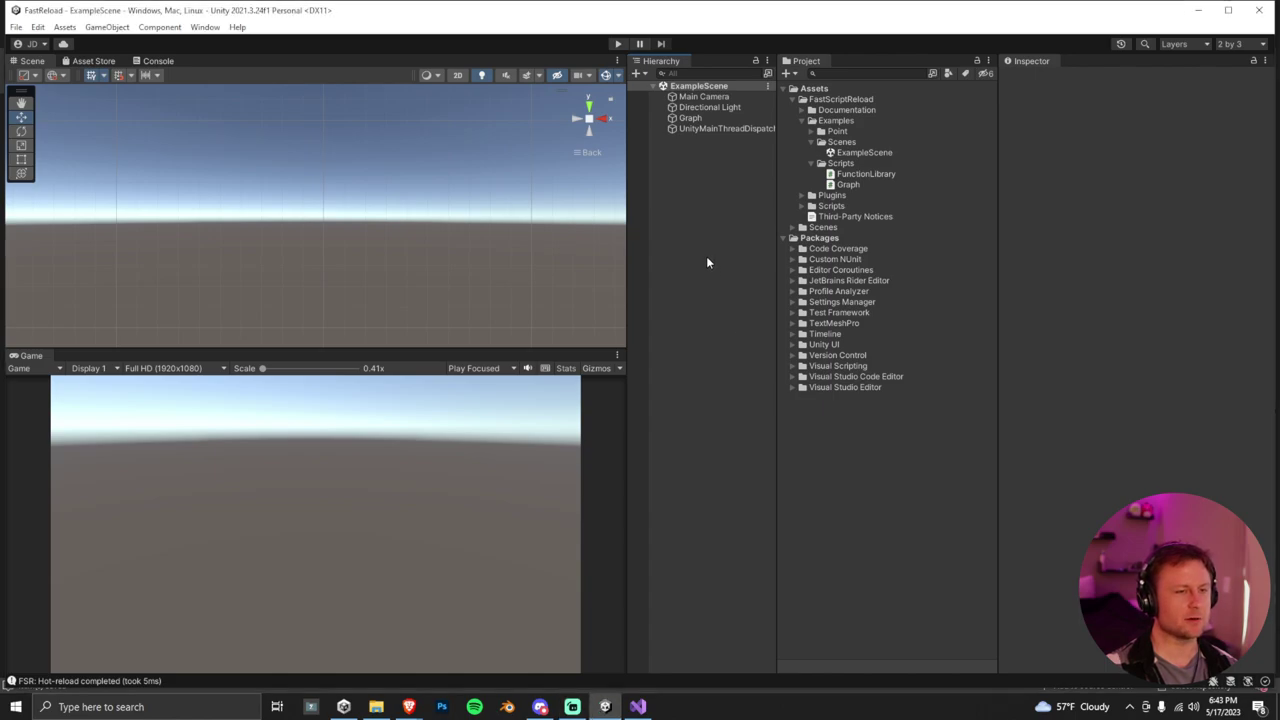
pyautogui.hotkey('ctrl', 'r')
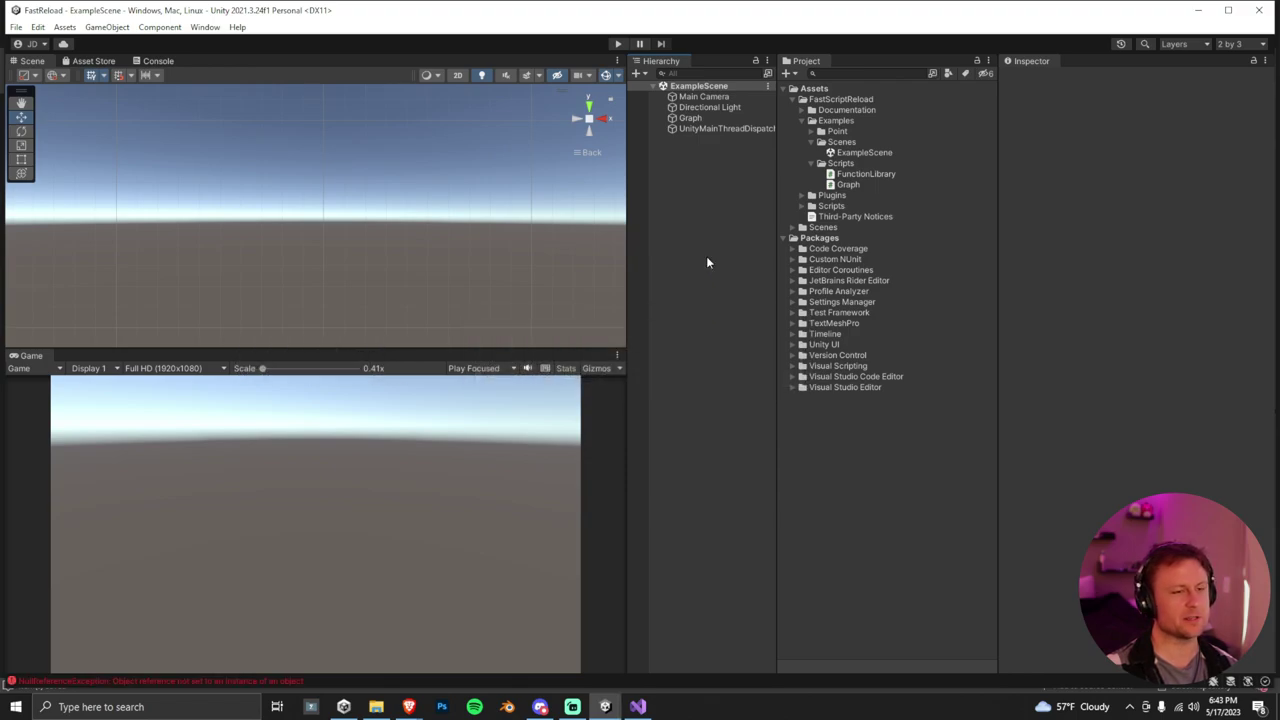
pyautogui.click(617, 44)
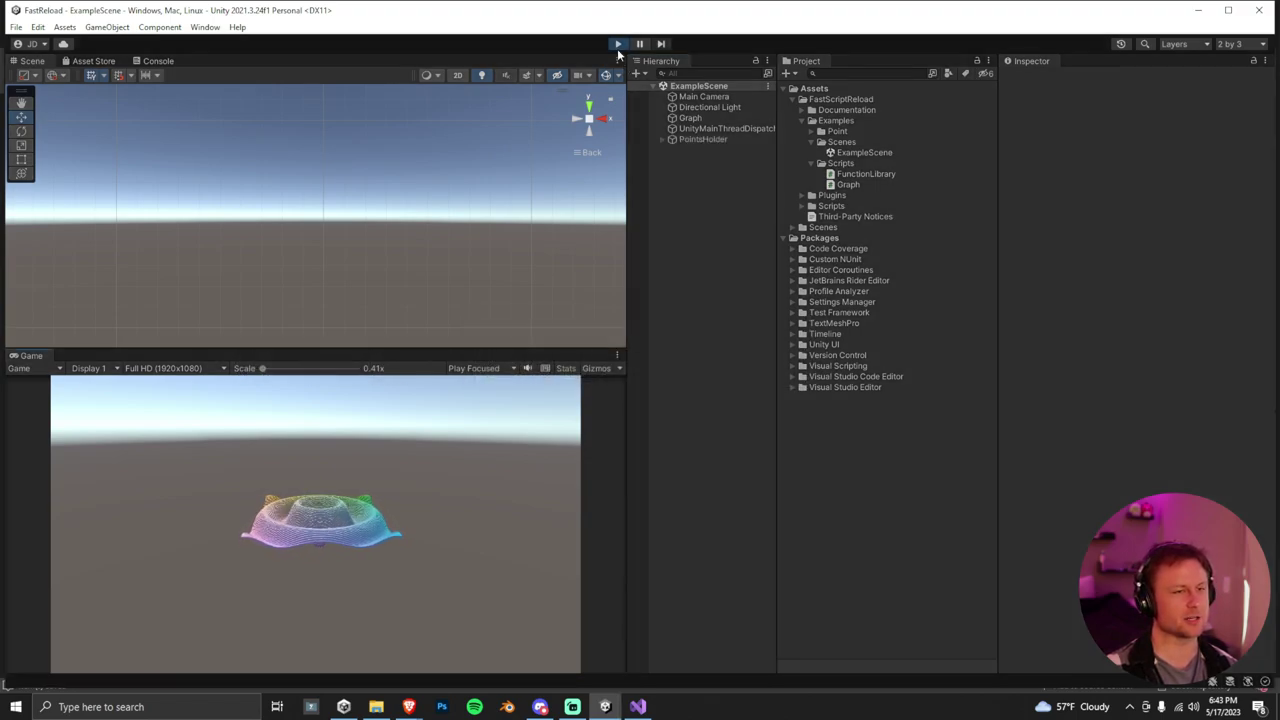